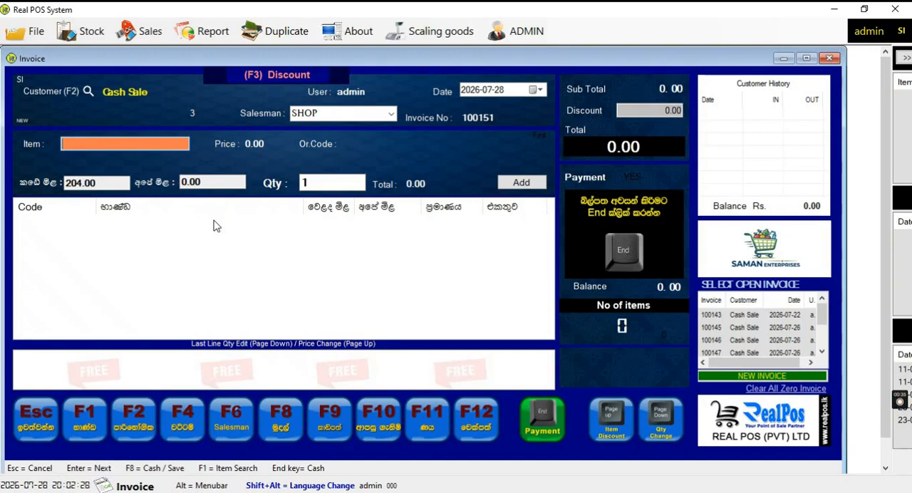
text(4792081009145)
key(Return)
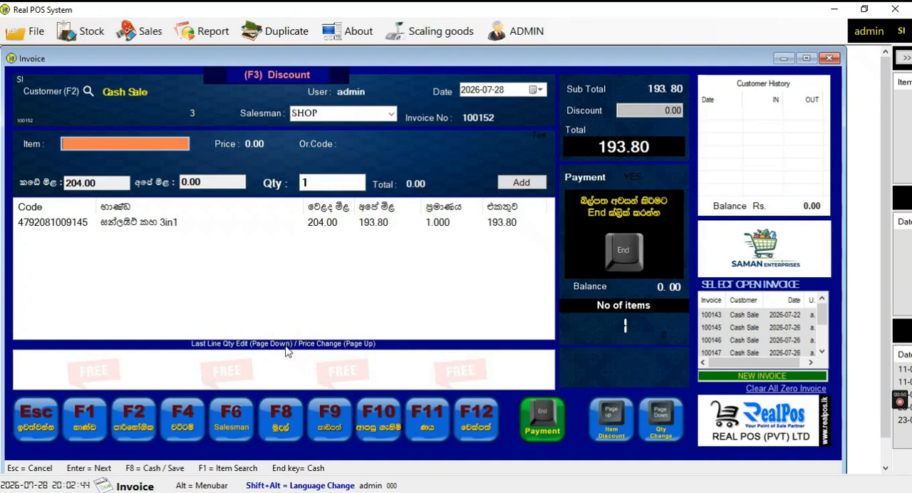
key(Page_Down)
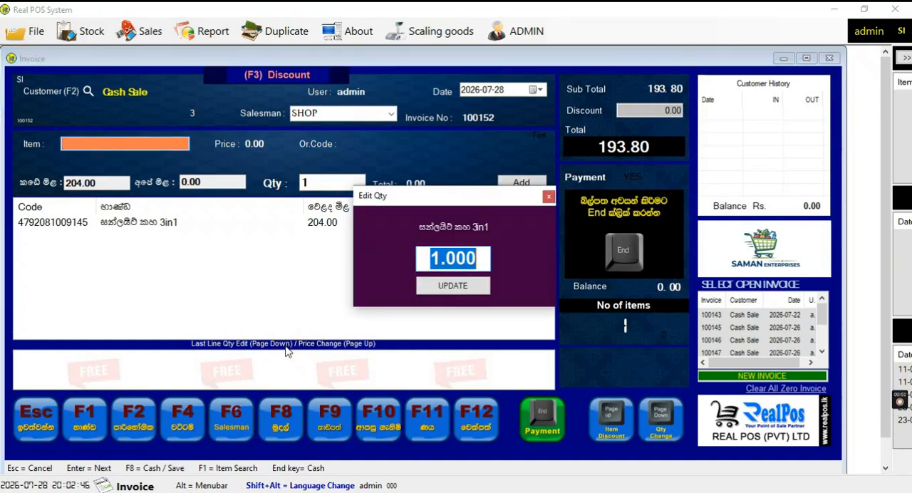
text(5)
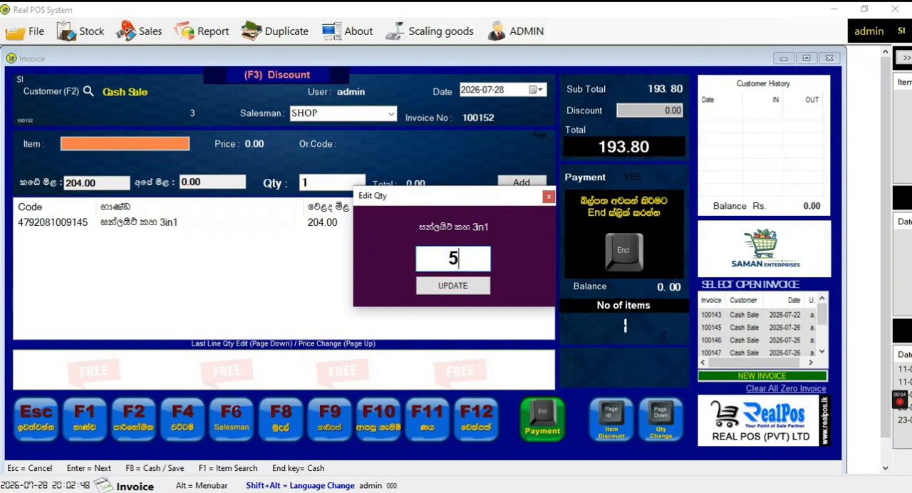
key(Return)
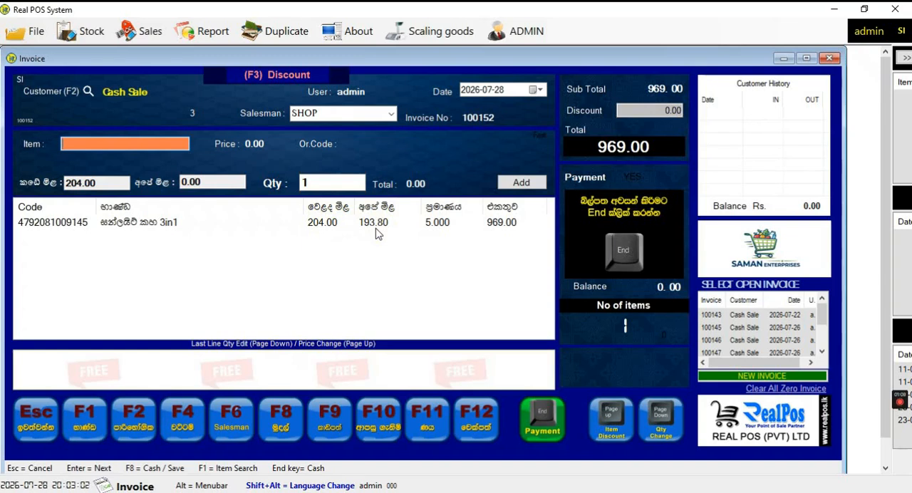
Set the invoice line's selling price to 195 and settle the invoice with 1000 in cash
key(Page_Up)
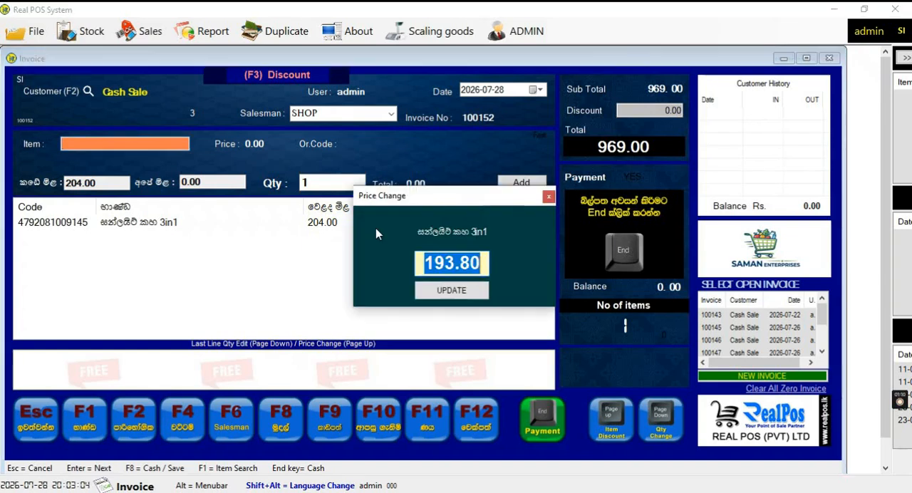
text(195)
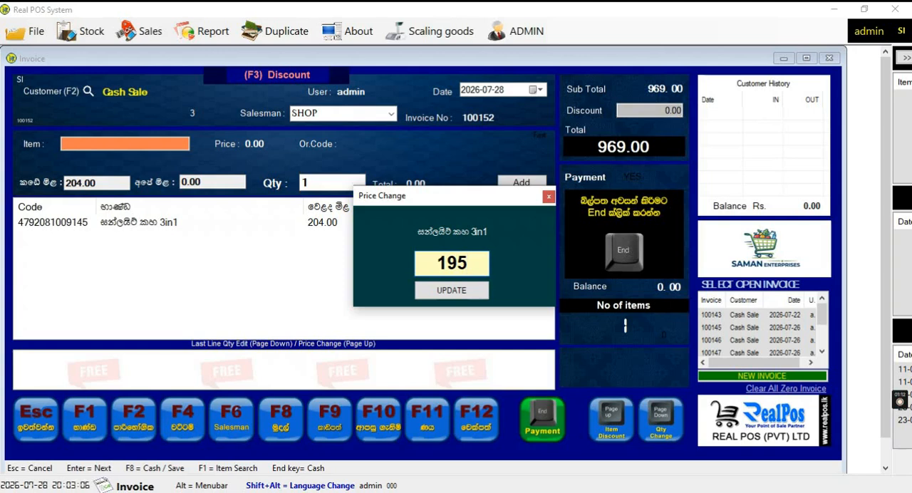
key(Return)
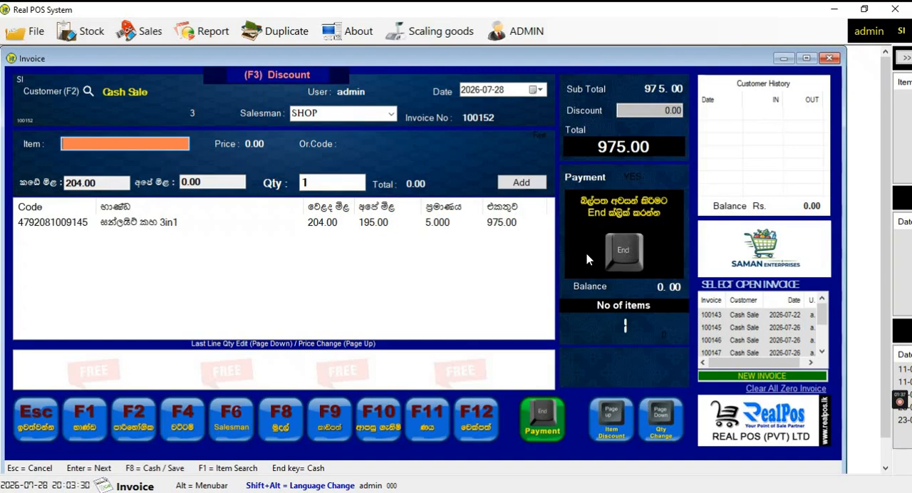
key(End)
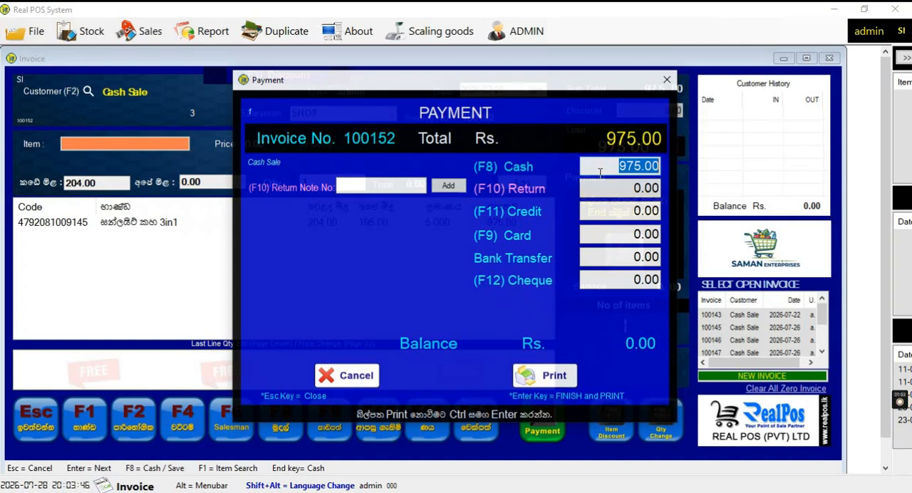
text(1000)
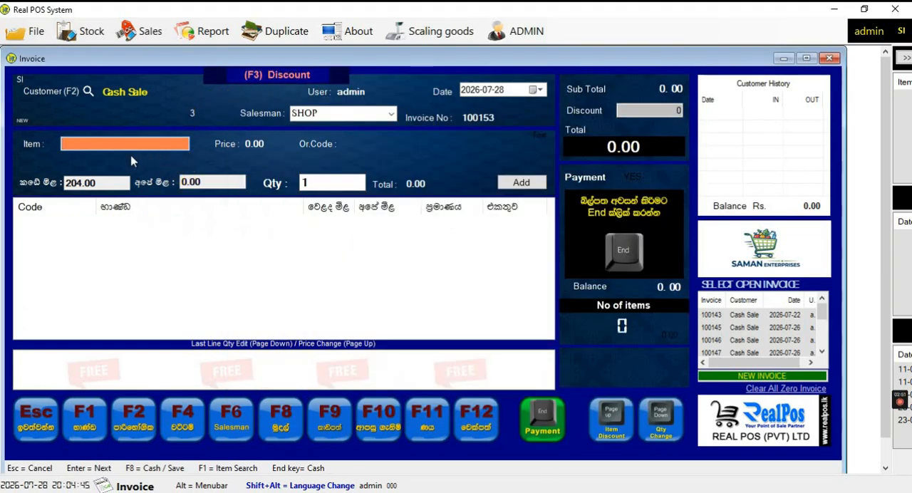
text(4792081009145)
key(Return)
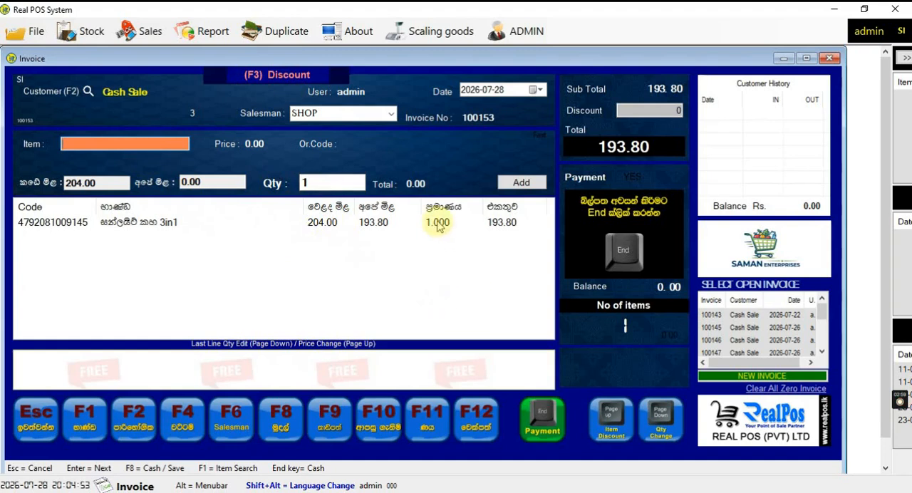
click(763, 380)
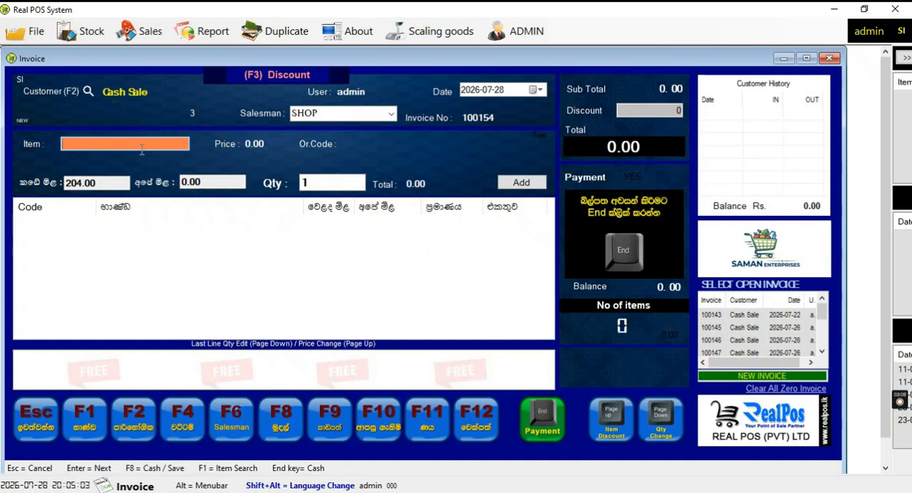
Search the items for "sunl" and add the 1kg washing powder GROC0727 to the new invoice
text(sun)
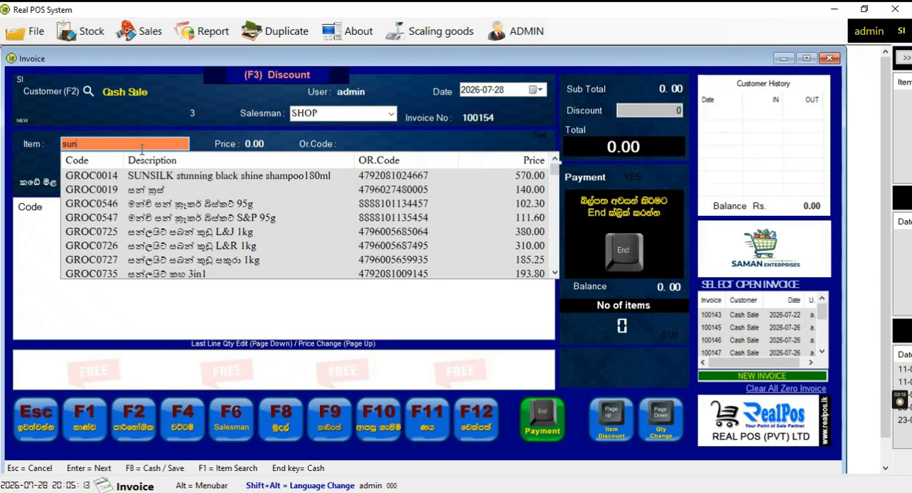
text(l)
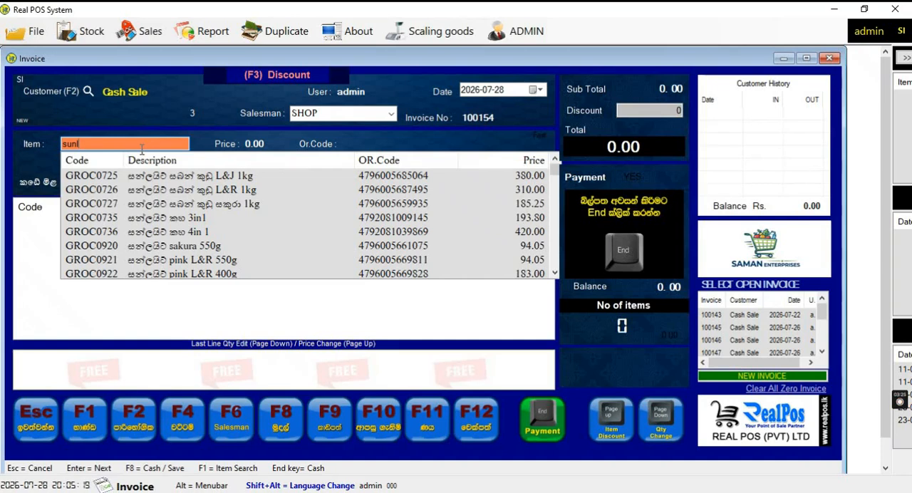
key(Down)
key(Down)
key(Down)
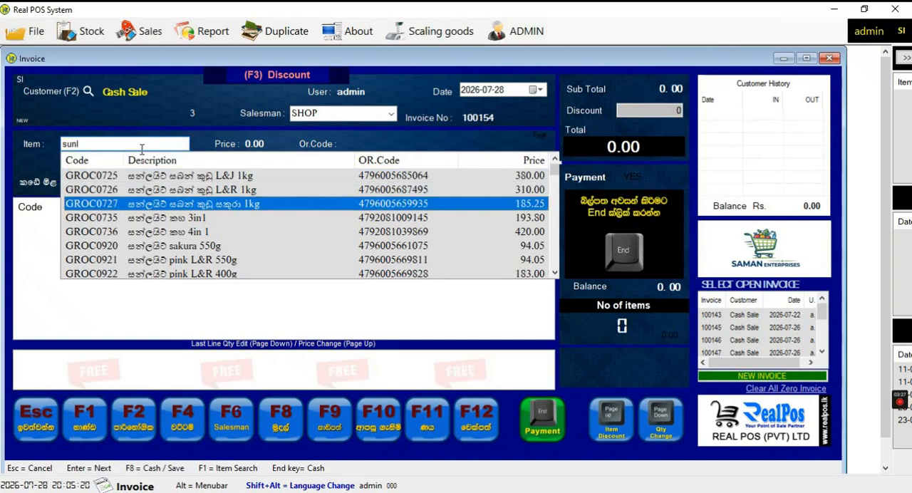
key(Down)
key(Down)
key(Down)
key(Down)
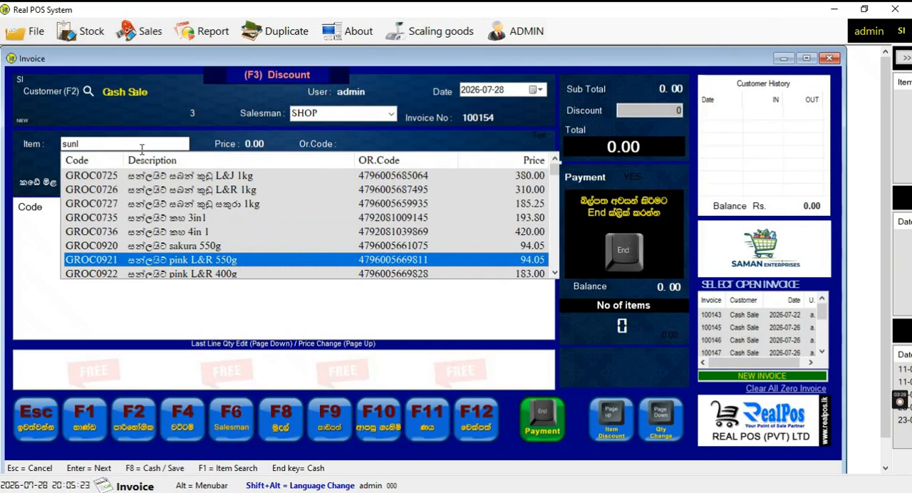
click(240, 207)
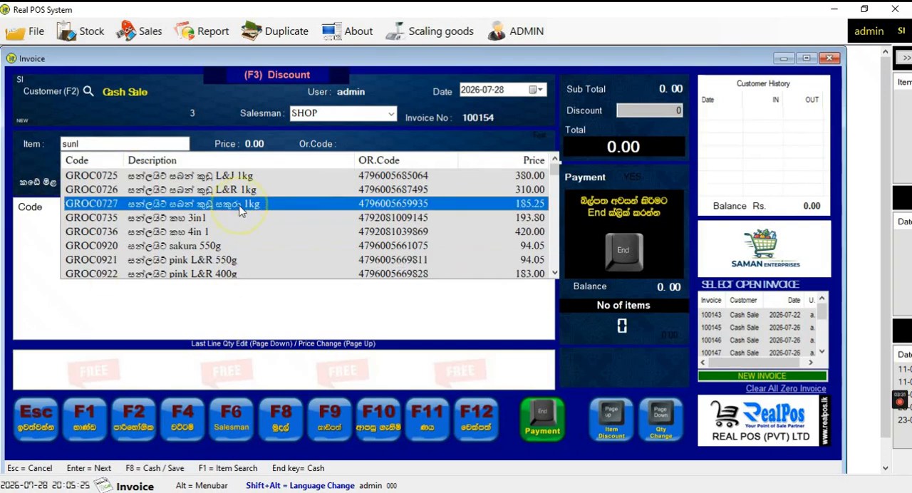
click(240, 206)
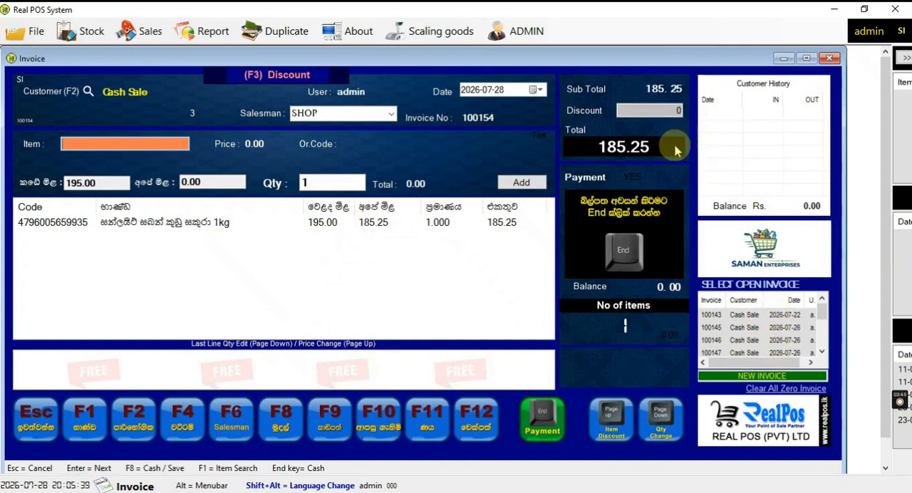
Try to settle the Cash Sale invoice entirely on credit for 185.25
click(625, 248)
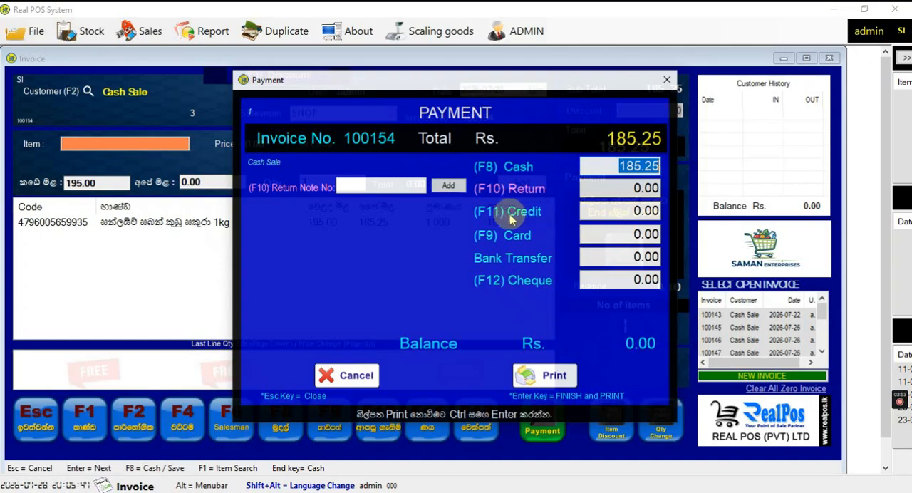
click(606, 212)
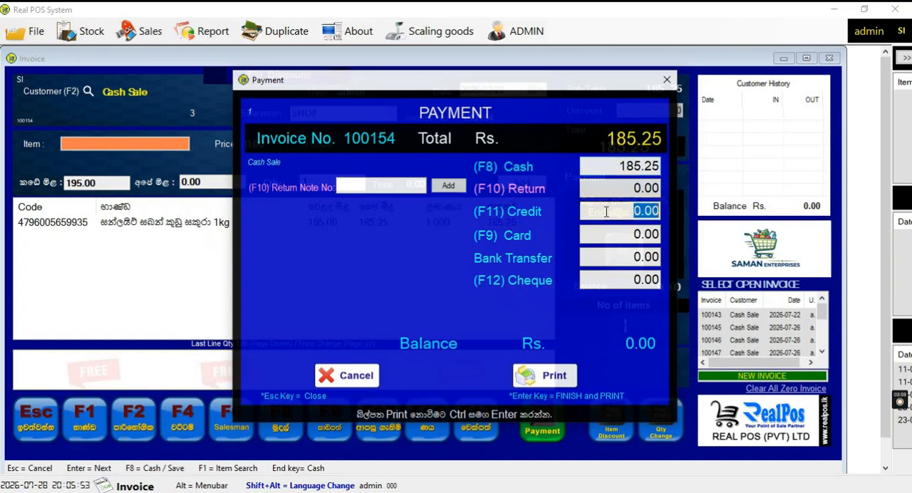
text(185.25)
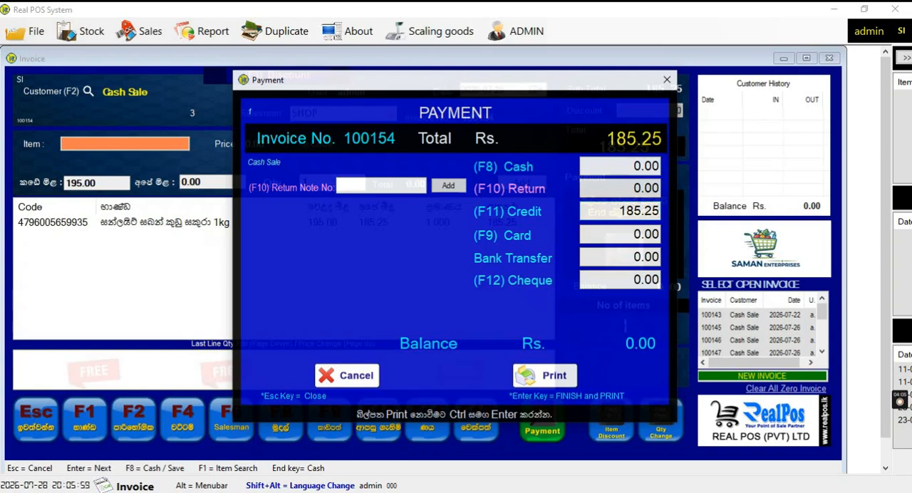
key(Return)
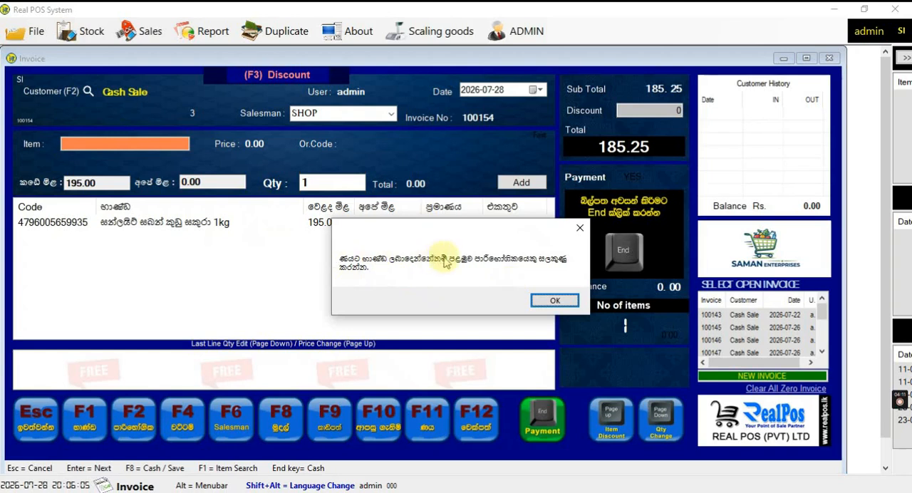
click(564, 303)
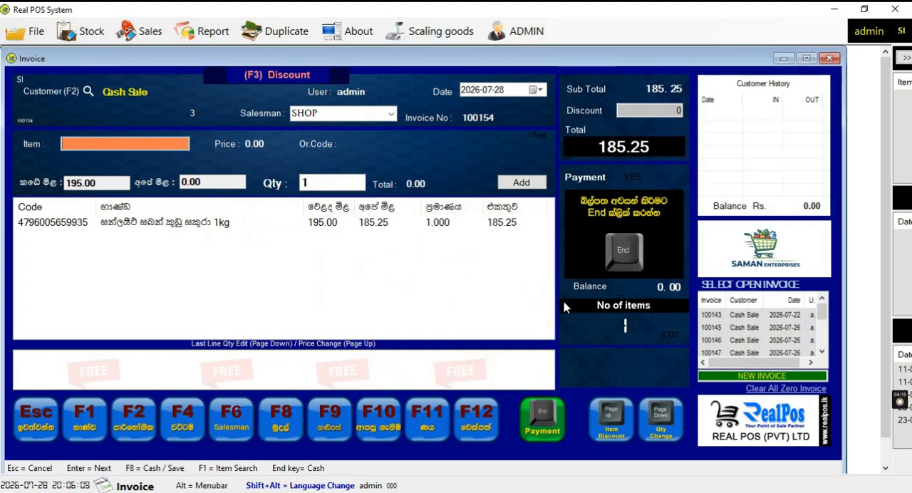
Assign a listed customer to the invoice and switch the customer back to Cash Sale
click(123, 96)
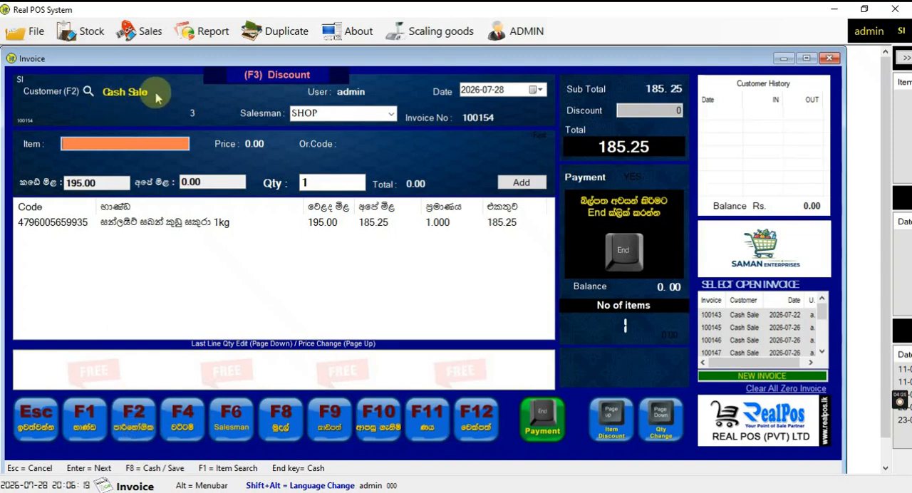
click(112, 98)
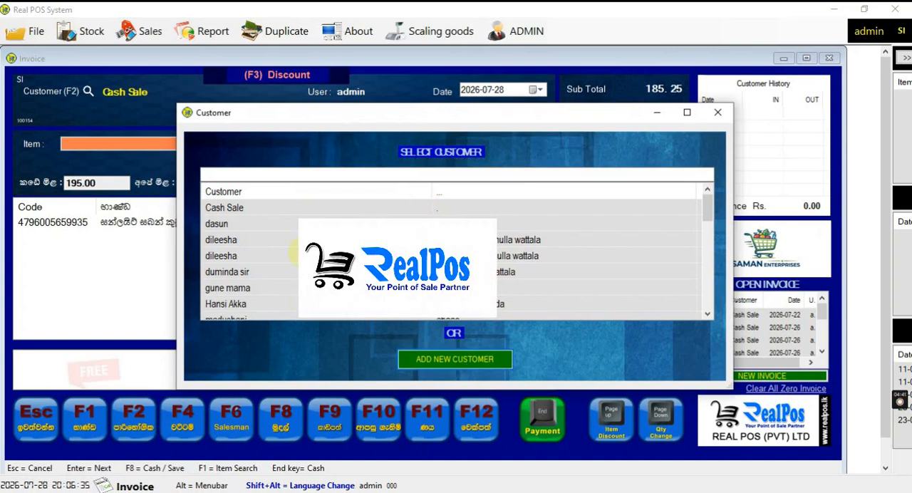
double_click(215, 225)
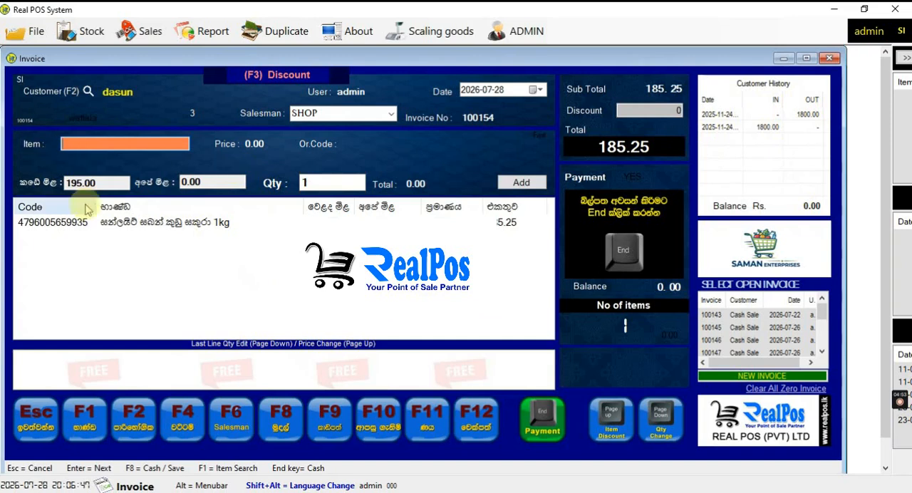
click(121, 99)
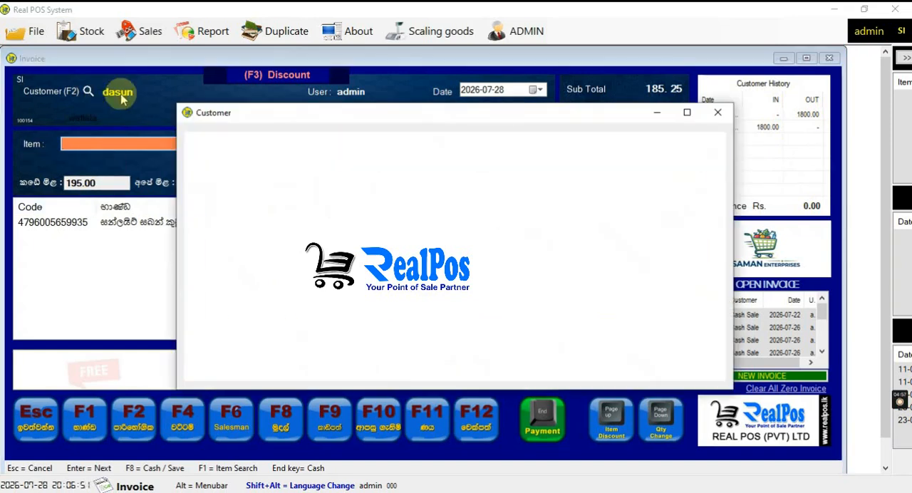
double_click(226, 214)
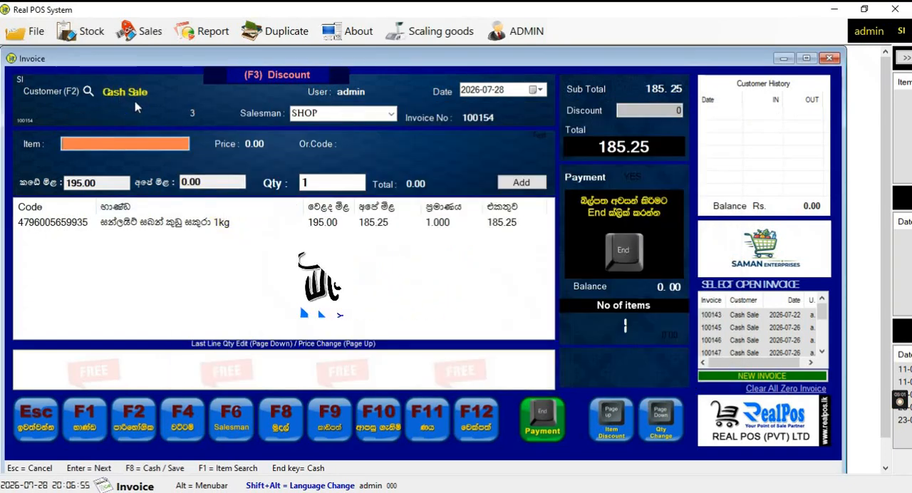
Review the salesman choices for the invoice, keeping SHOP selected
click(392, 115)
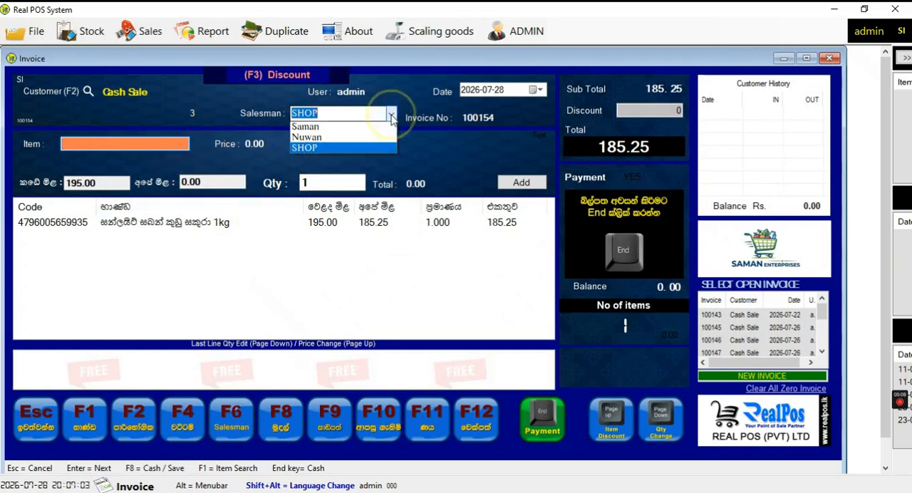
click(391, 116)
click(391, 115)
click(391, 115)
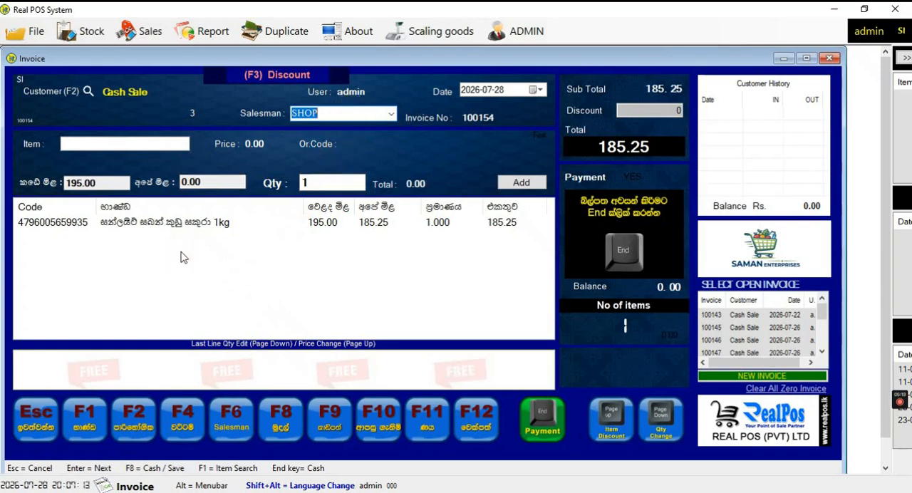
key(Return)
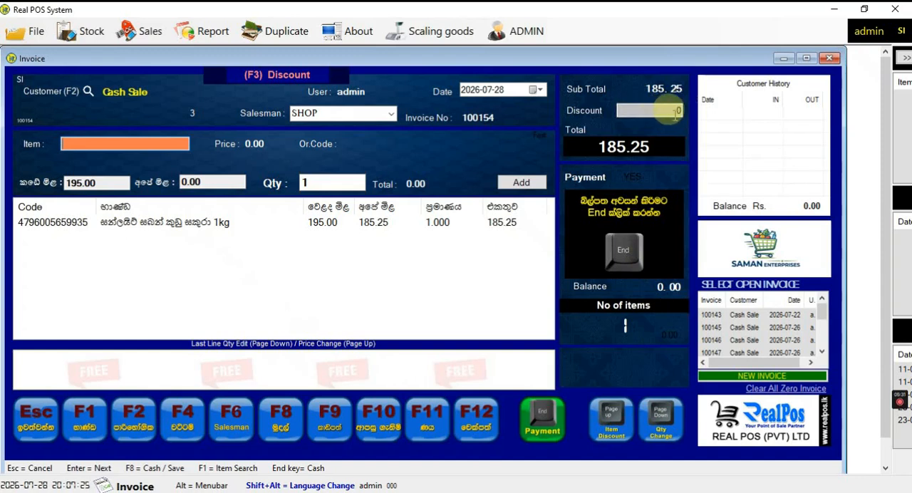
Apply a discount of 5.25 to the invoice and check the payment form without completing the sale
click(178, 426)
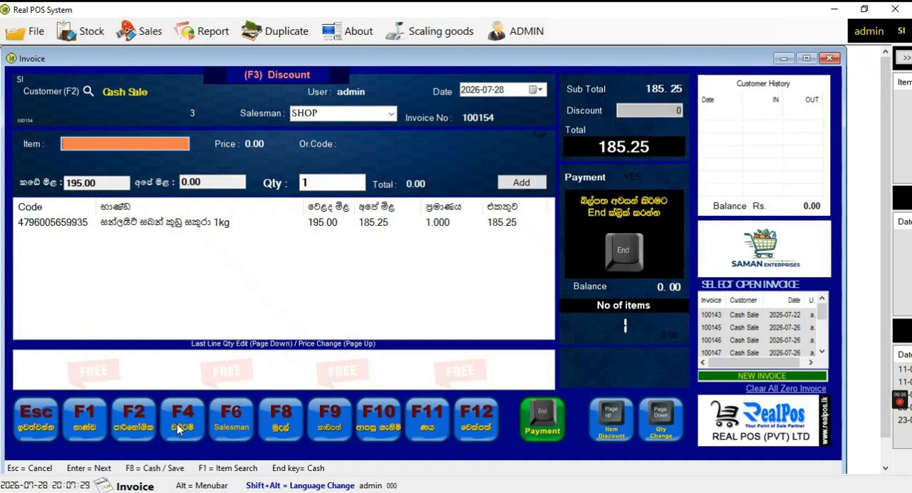
key(F4)
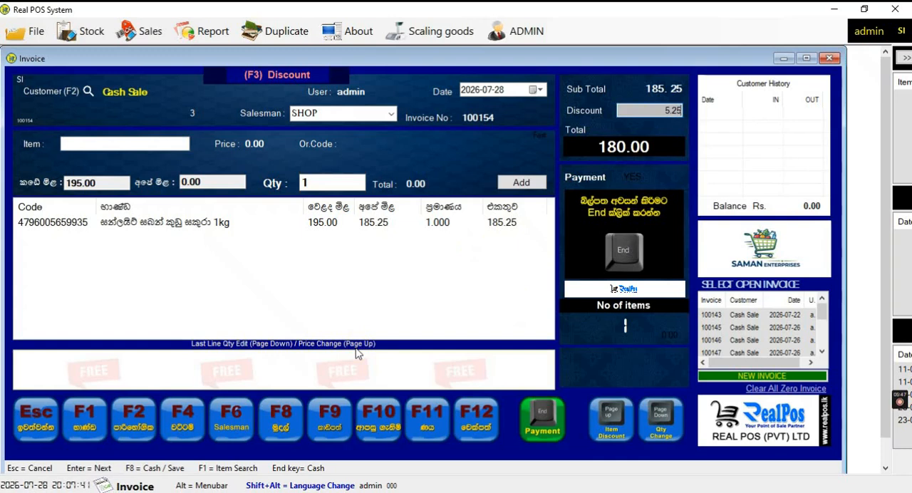
key(End)
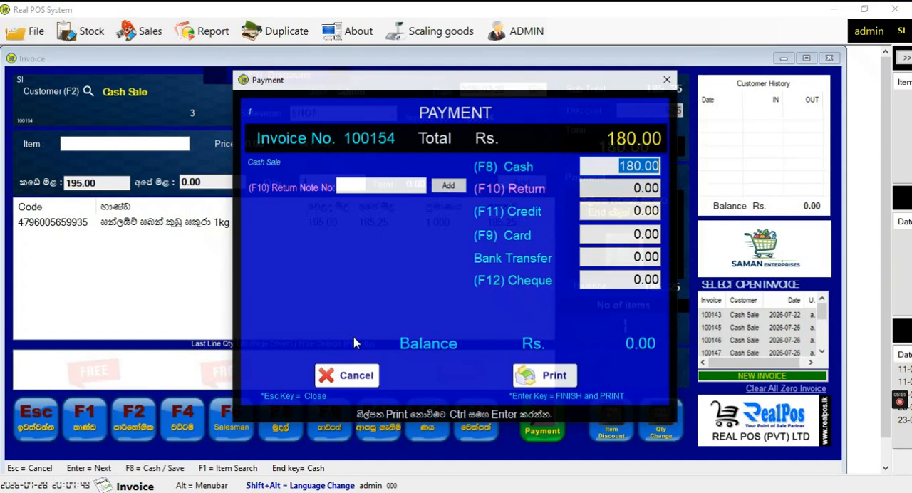
key(Escape)
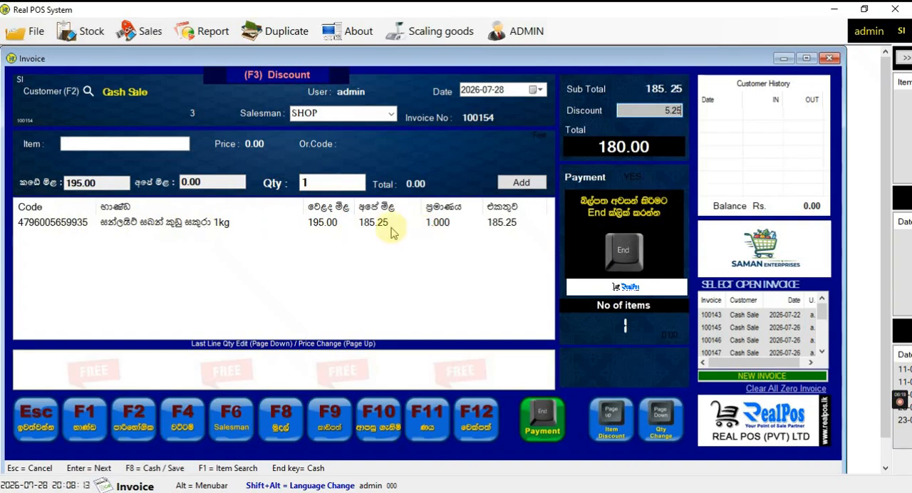
click(115, 143)
text(4792081009145)
key(Return)
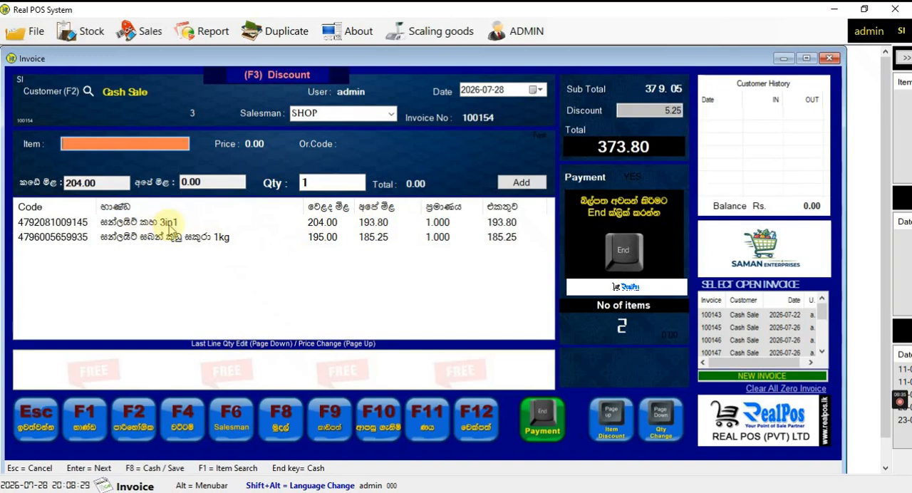
click(80, 37)
mouse_move(93, 108)
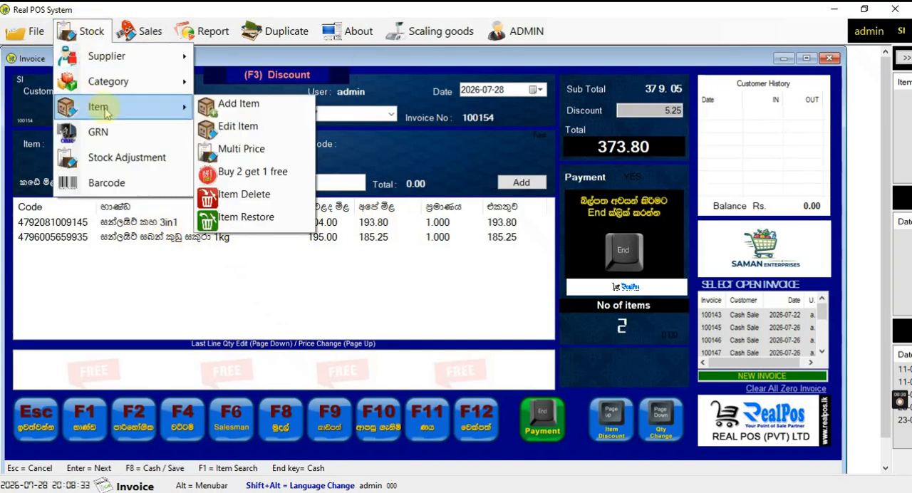
click(236, 149)
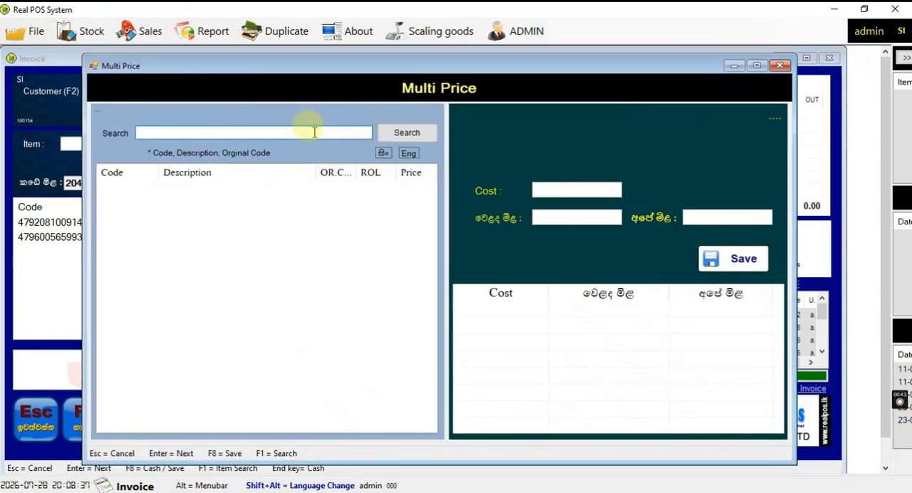
text(4792081009145)
key(Return)
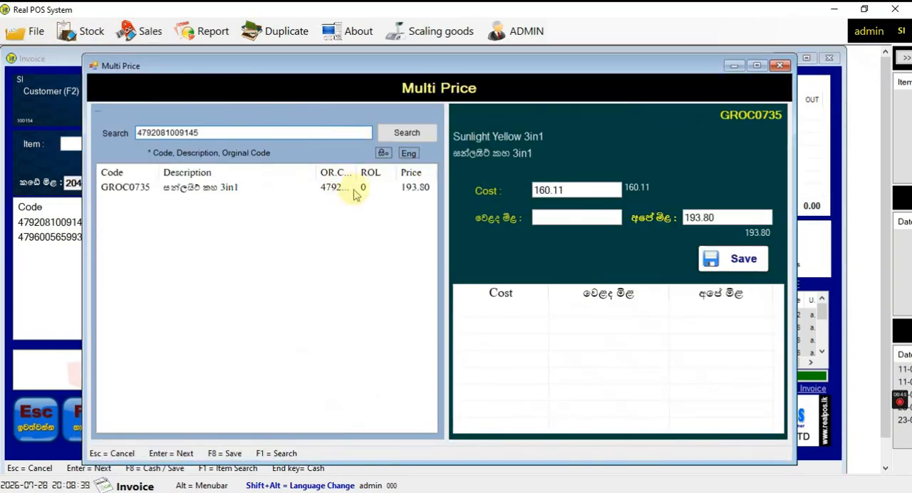
click(357, 190)
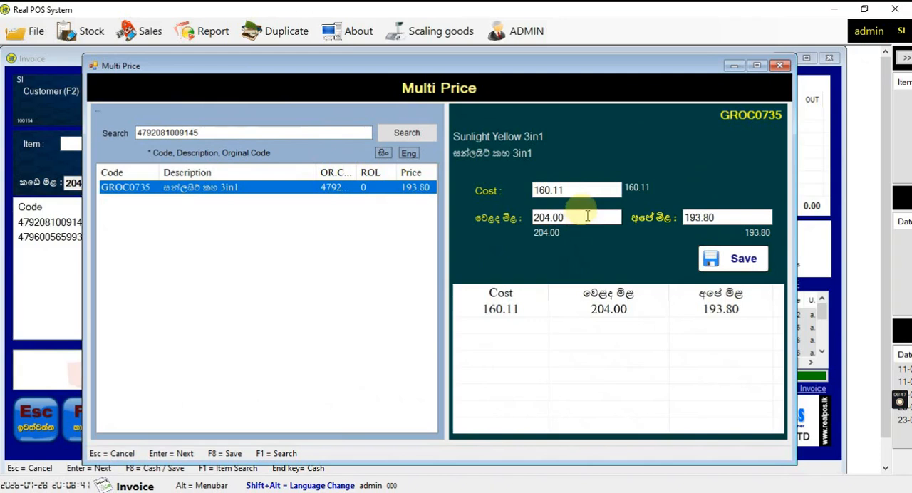
Save an additional price for Sunlight Yellow 3in1 with market price 210 and own price 202, and close the form
click(587, 216)
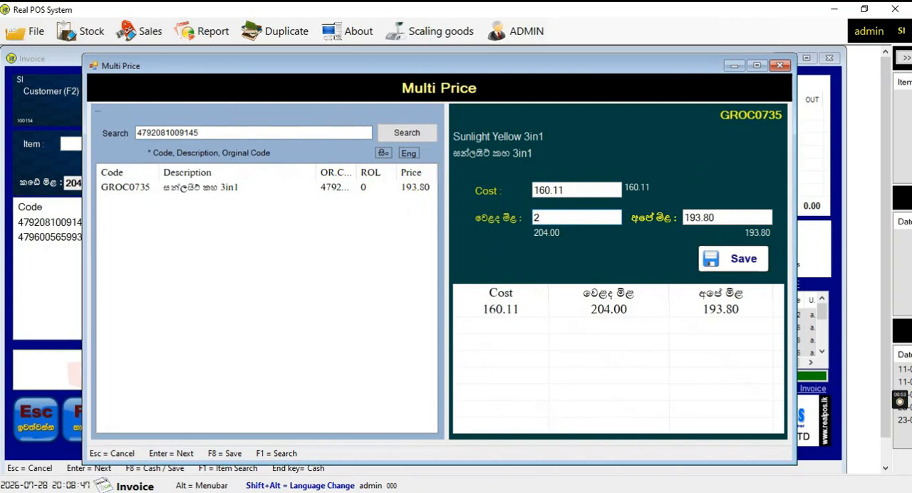
text(210)
click(741, 214)
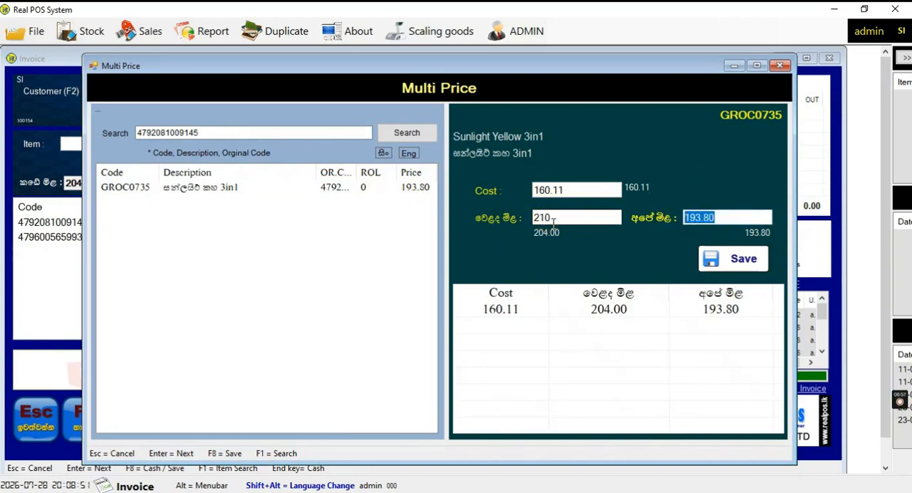
text(202)
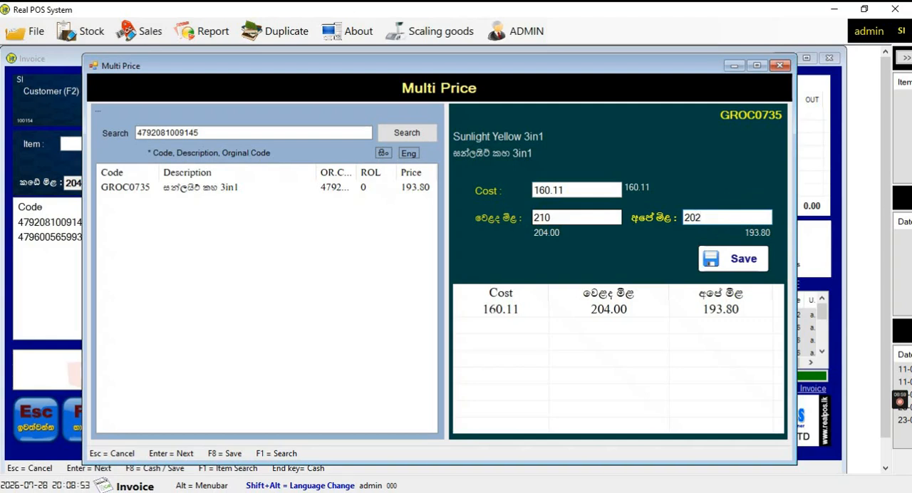
click(713, 259)
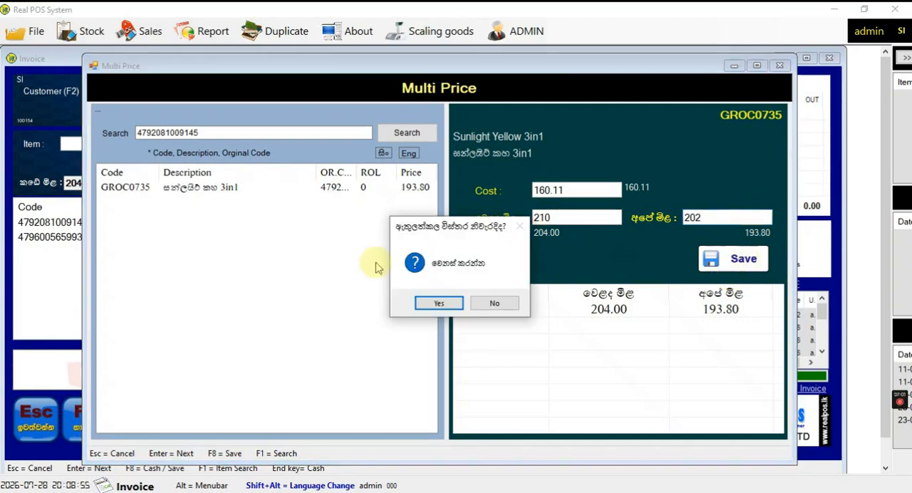
click(420, 307)
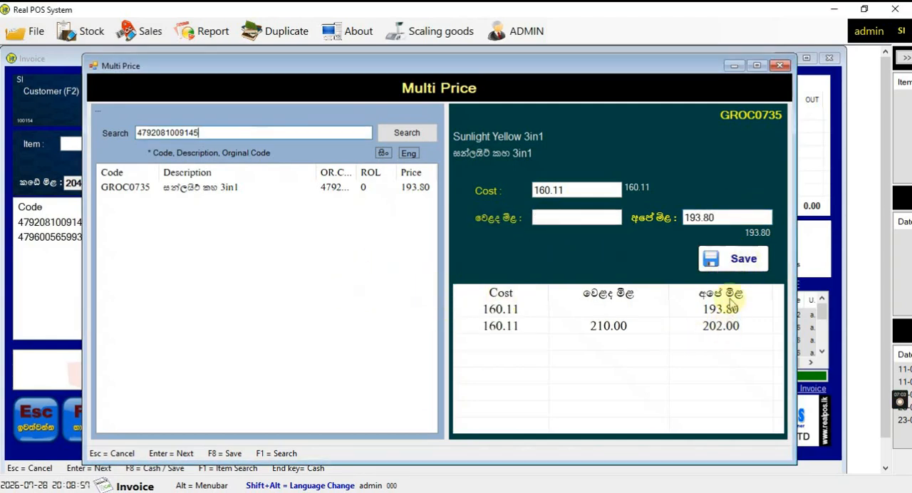
click(781, 70)
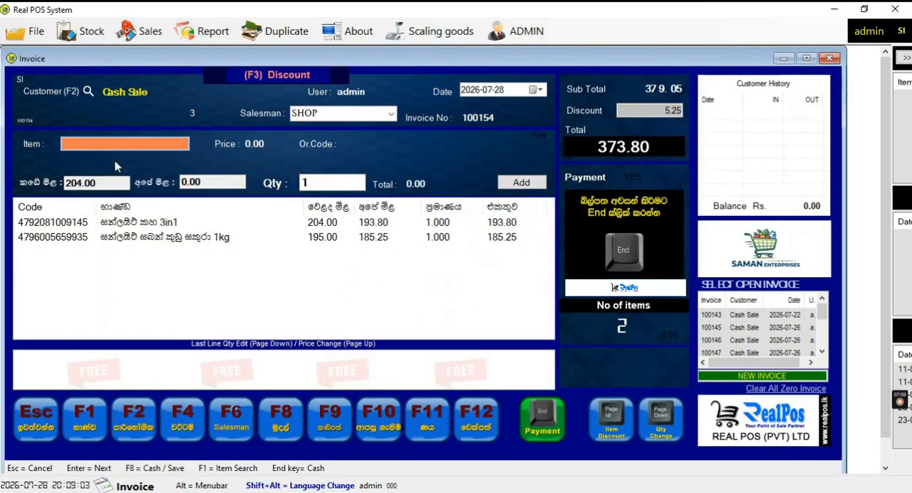
text(4792081009145)
key(Return)
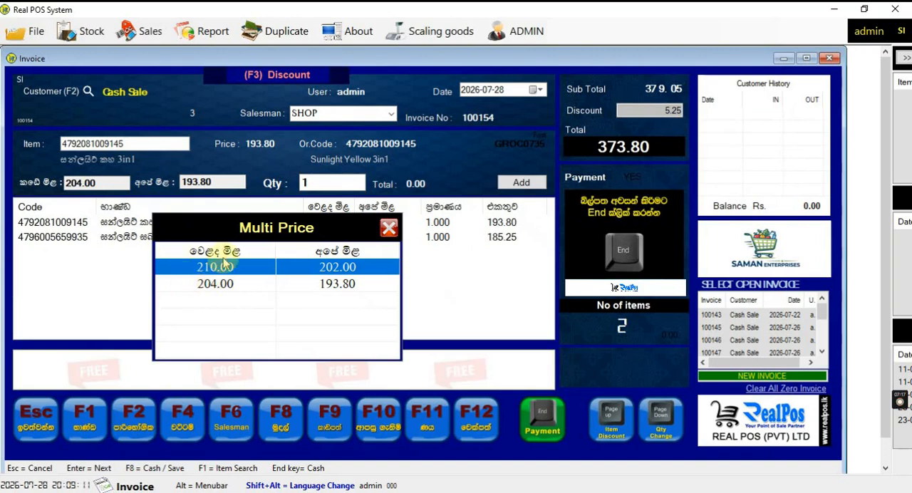
key(Down)
key(Up)
key(Down)
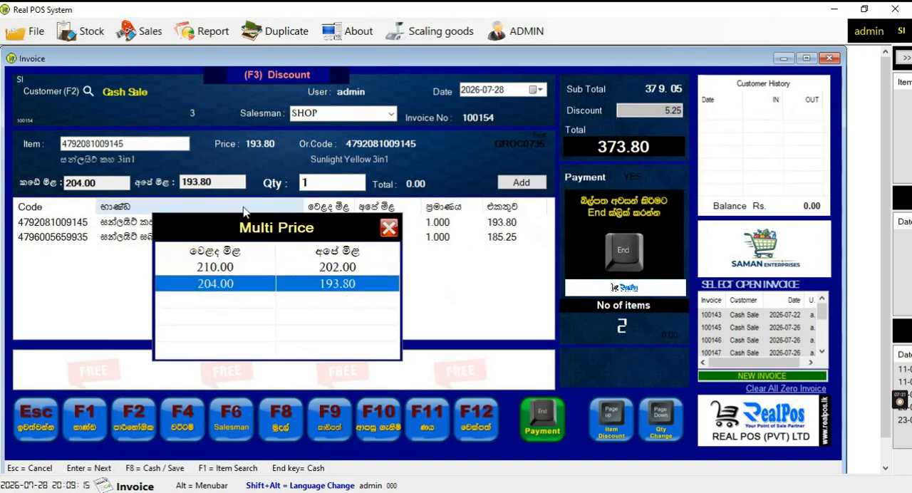
key(Up)
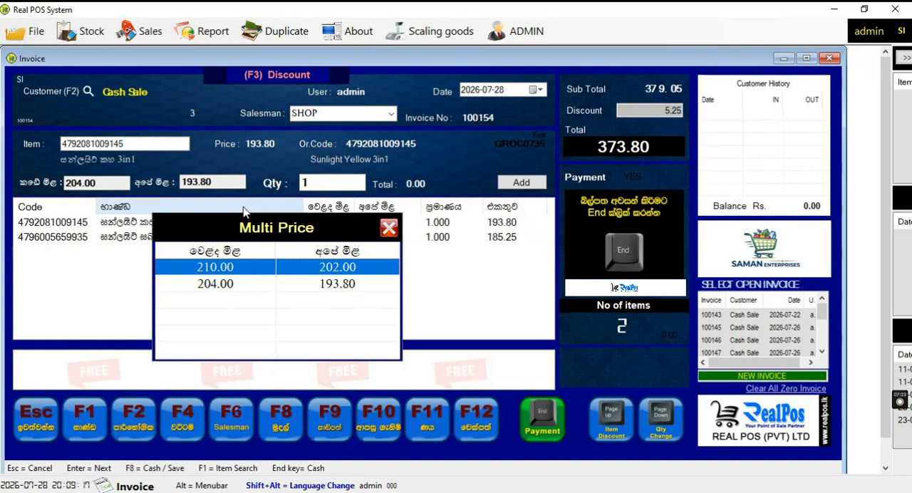
key(Return)
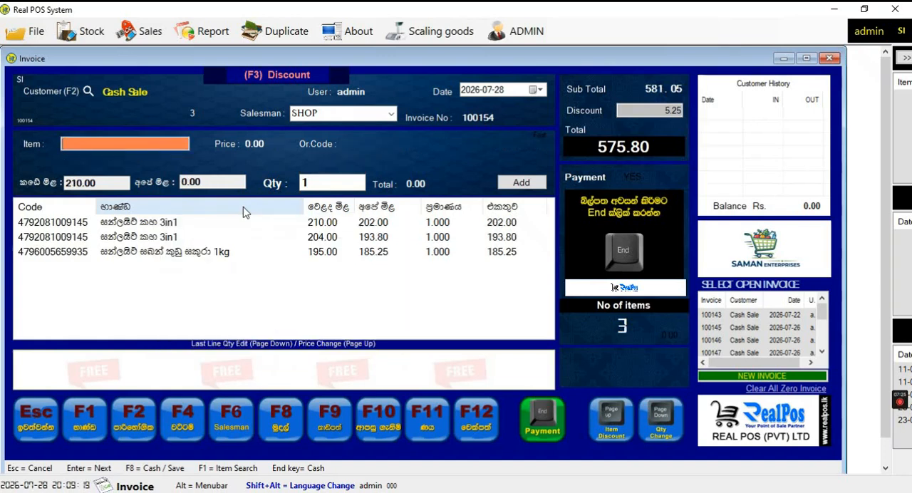
double_click(377, 224)
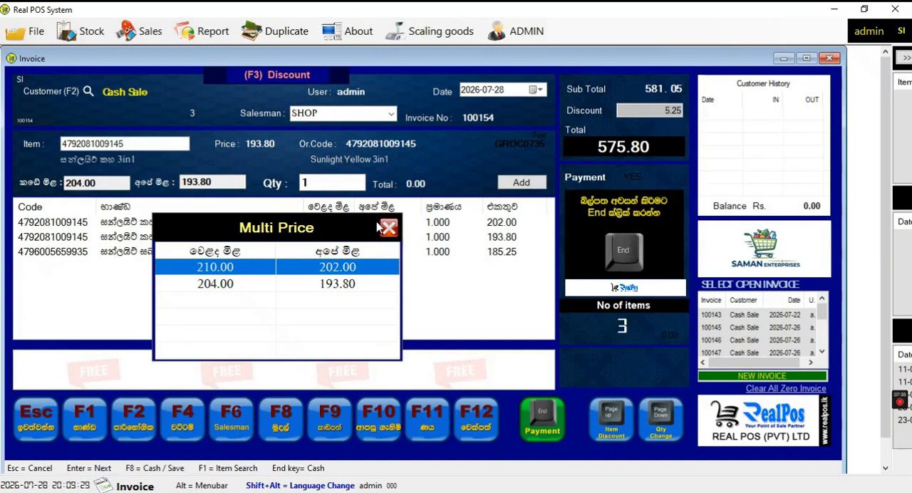
key(Down)
key(Return)
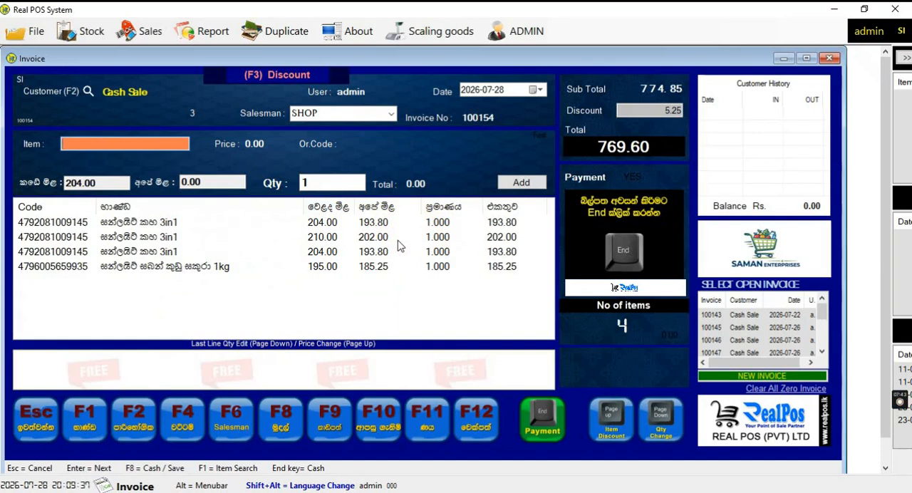
Delete both Sunlight Yellow 3in1 lines priced at 193.80 from the invoice
double_click(400, 249)
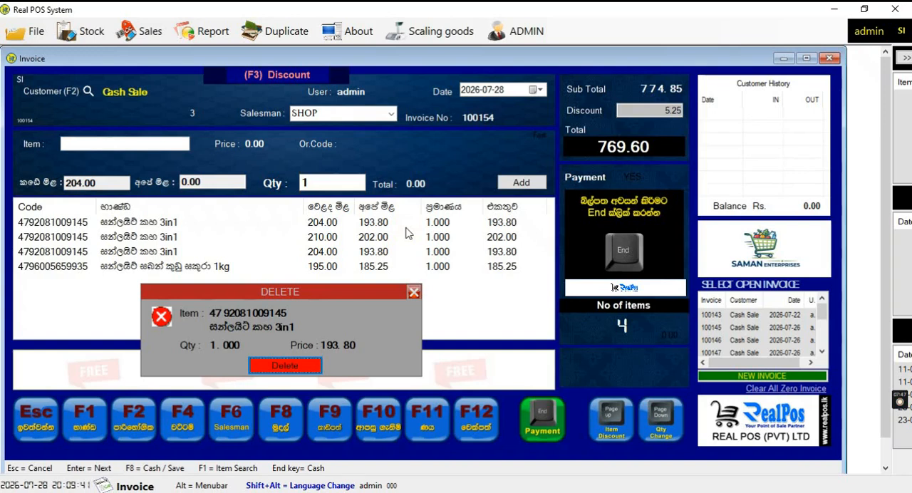
key(Return)
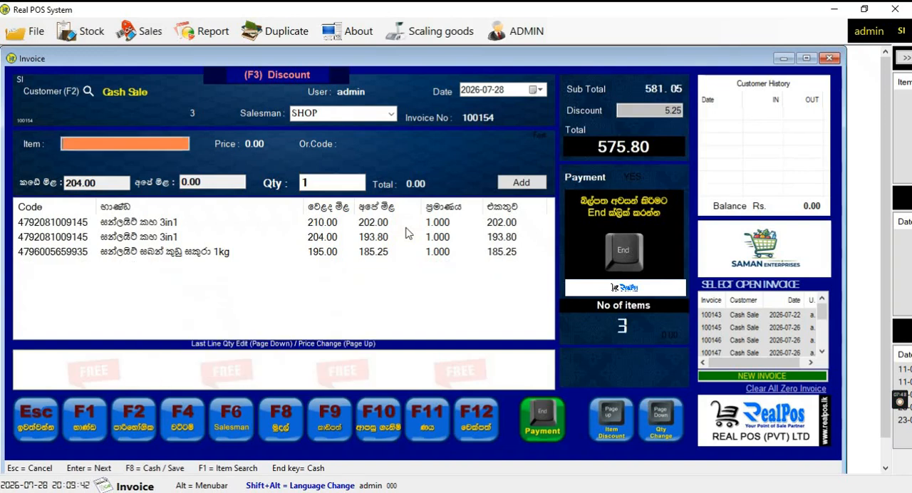
double_click(158, 240)
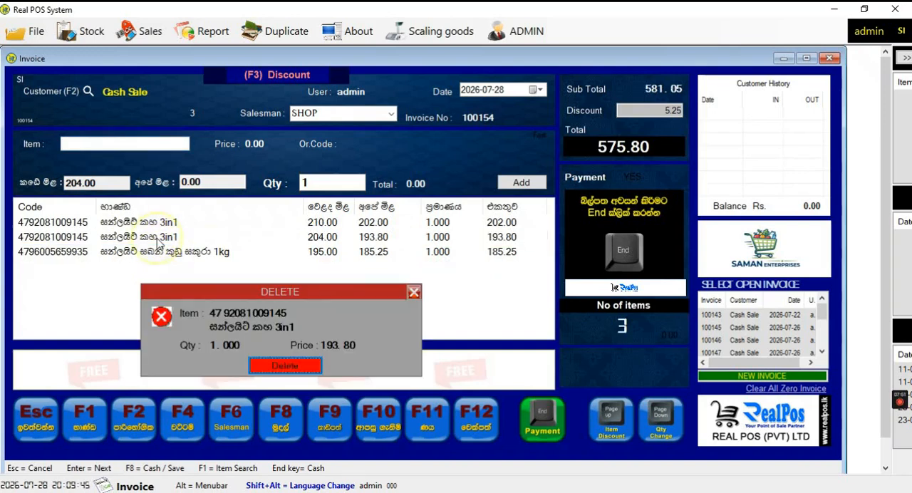
click(285, 366)
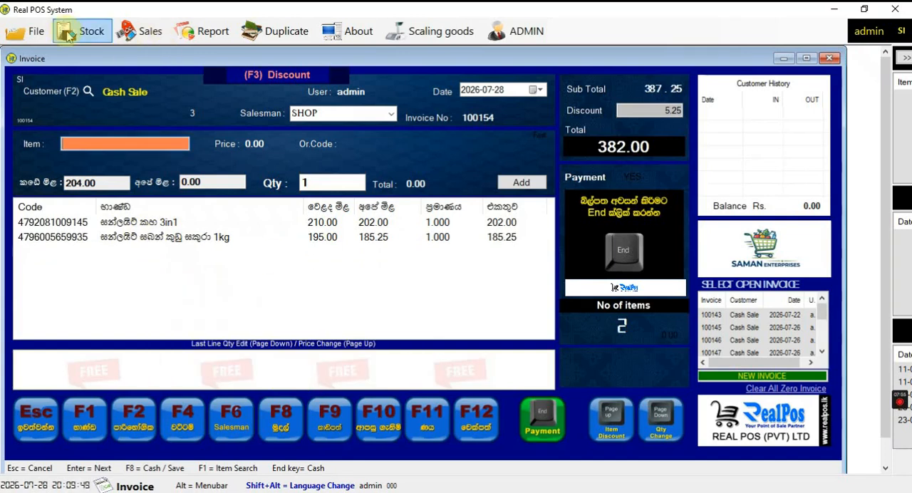
Check the price change form for the Sunlight Yellow 3in1 line, keeping 202.00, and set its quantity to 3
click(174, 223)
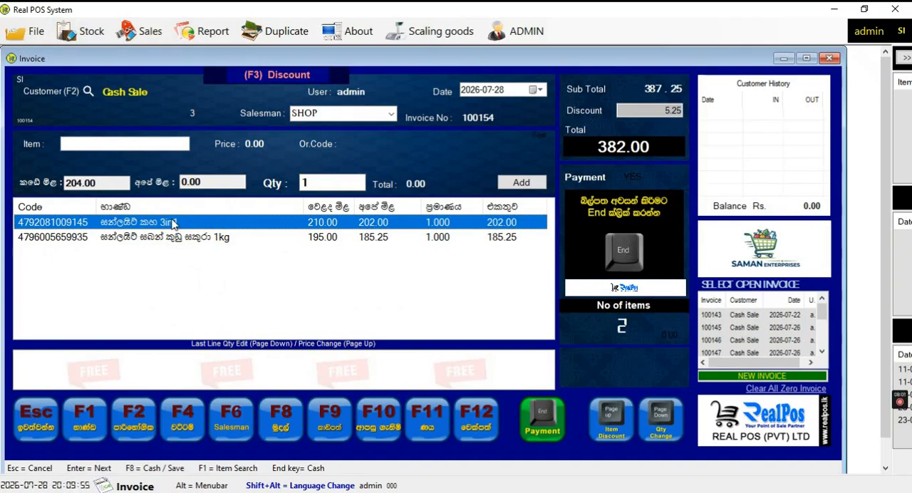
key(Page_Up)
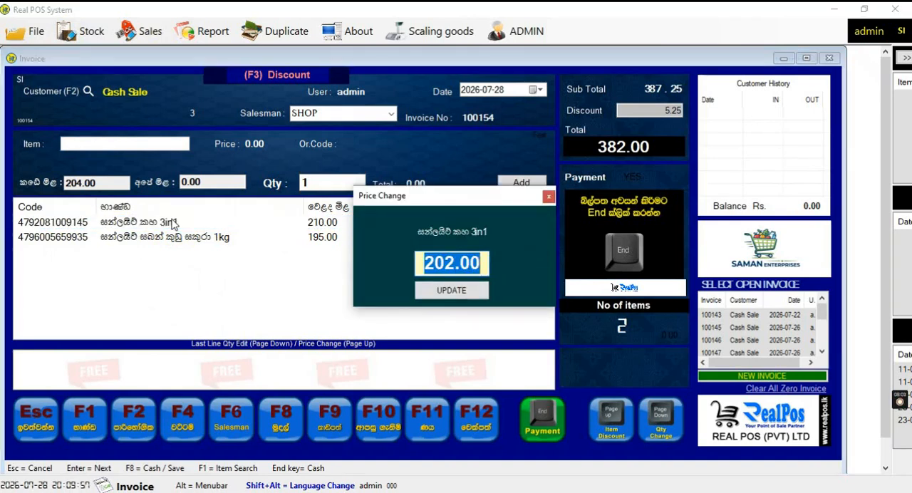
key(Return)
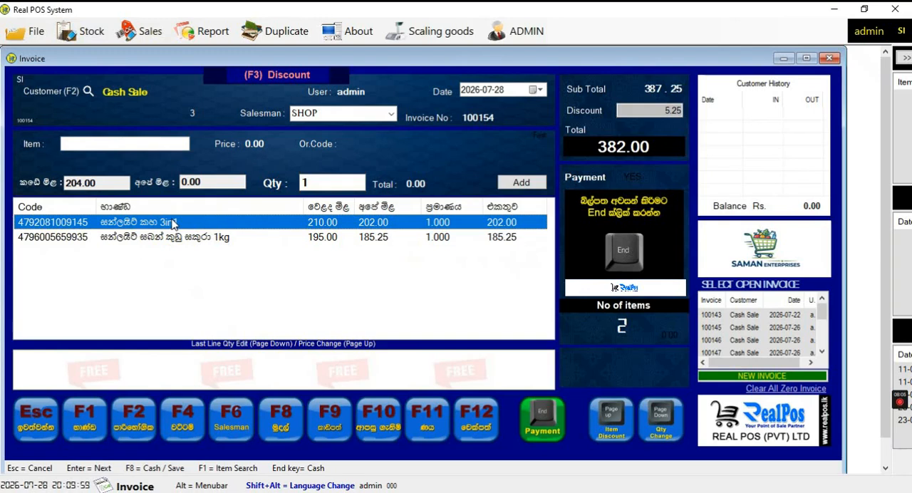
key(Page_Down)
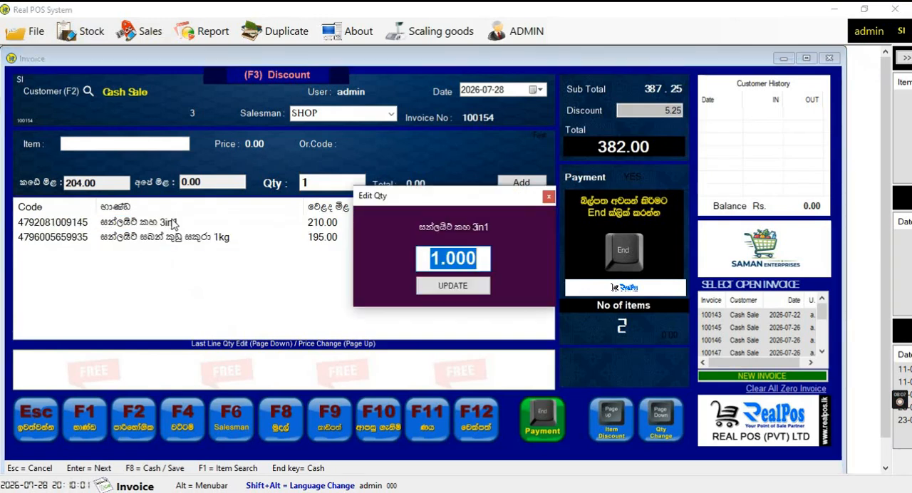
text(3)
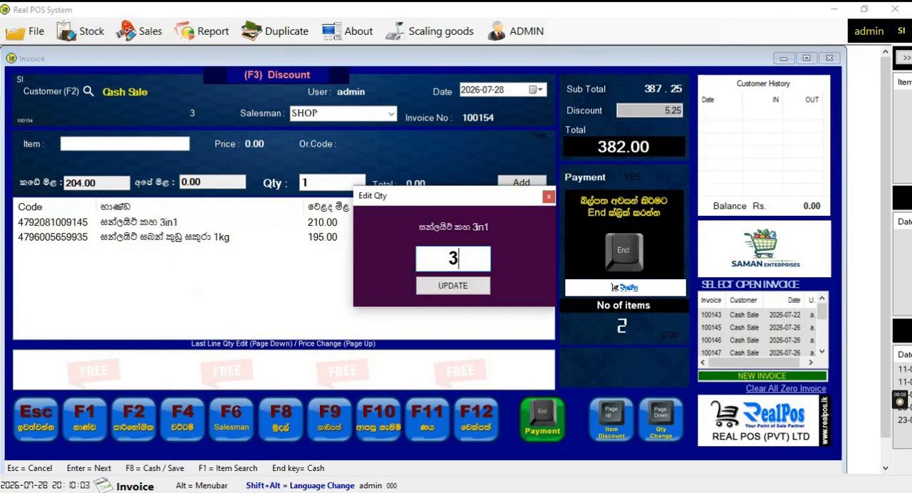
key(Return)
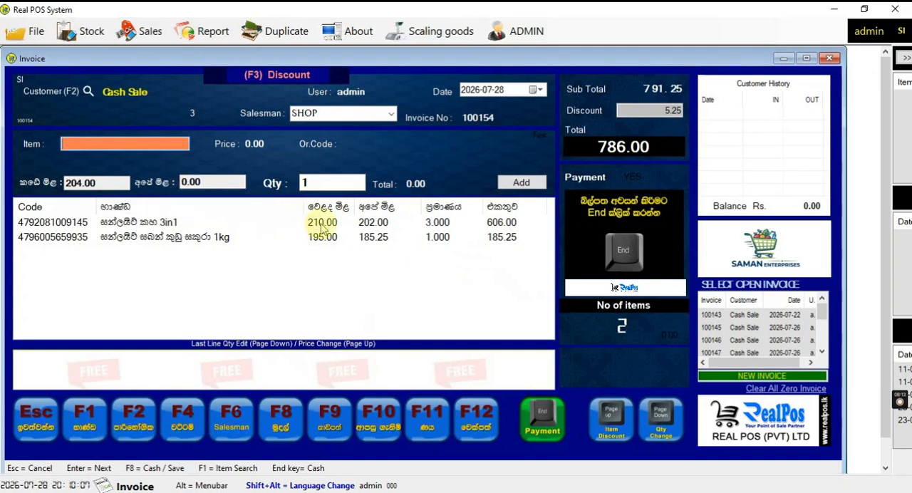
Delete the Sunlight Yellow 3in1 line from the invoice
key(Delete)
key(Return)
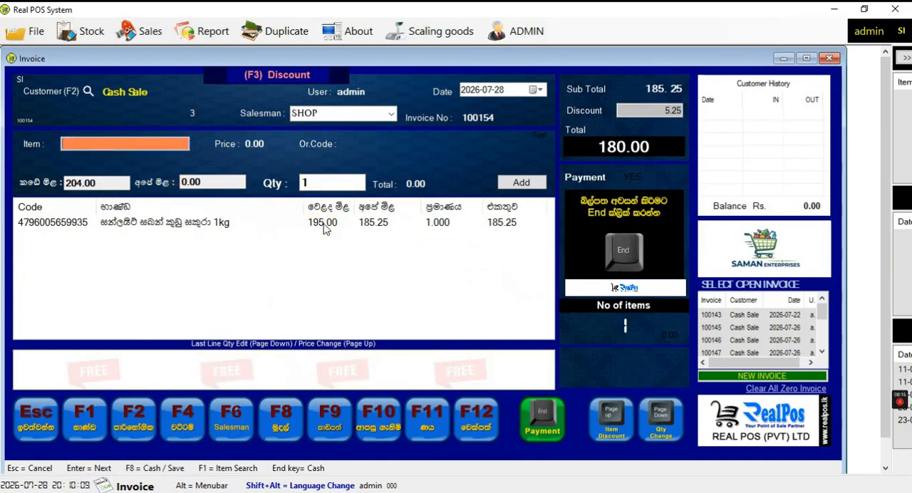
click(84, 27)
click(106, 33)
click(75, 34)
mouse_move(123, 111)
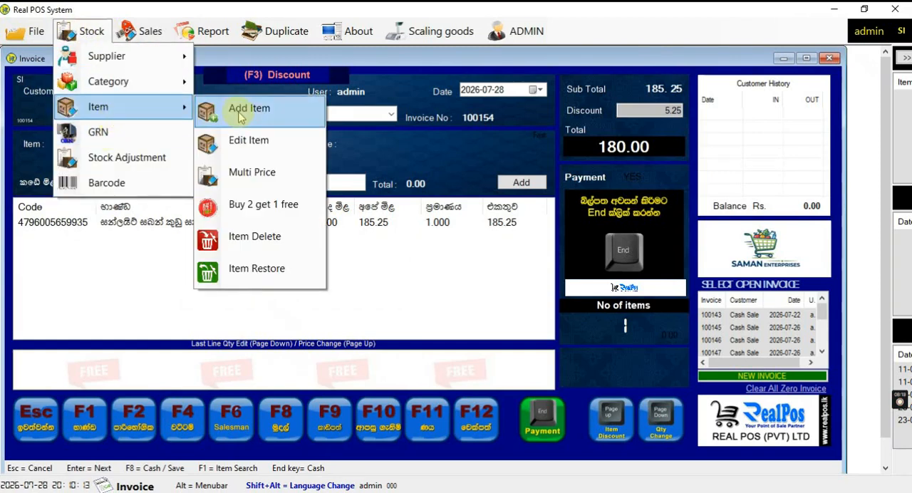
click(263, 207)
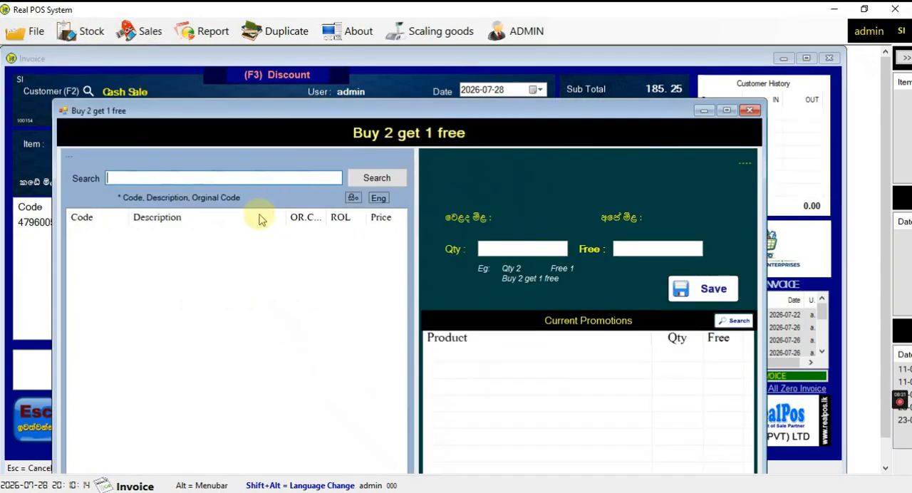
click(284, 179)
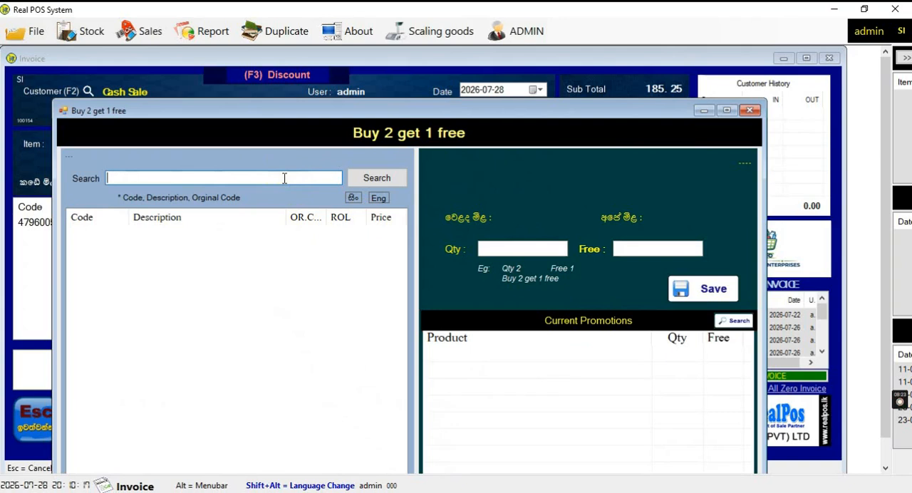
text(4792081009145)
key(Return)
click(321, 233)
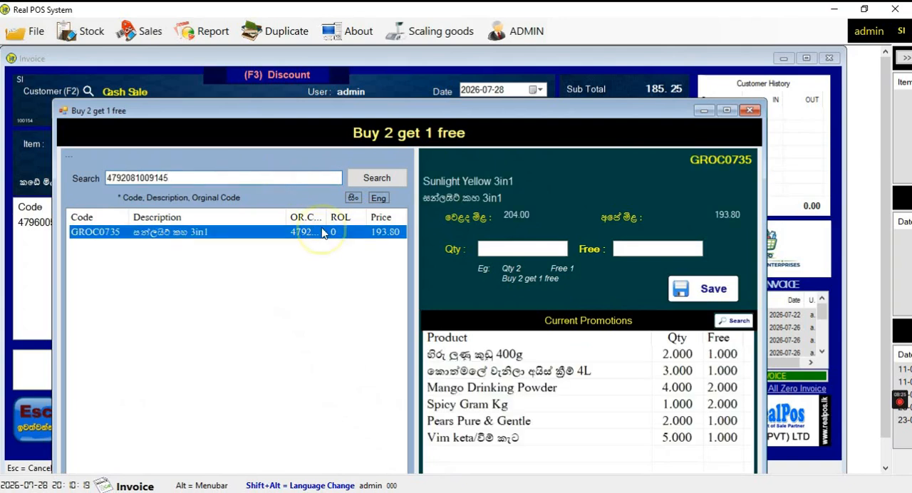
Save a promotion of quantity 3 with 1 free for Sunlight Yellow 3in1 and close the form
click(536, 249)
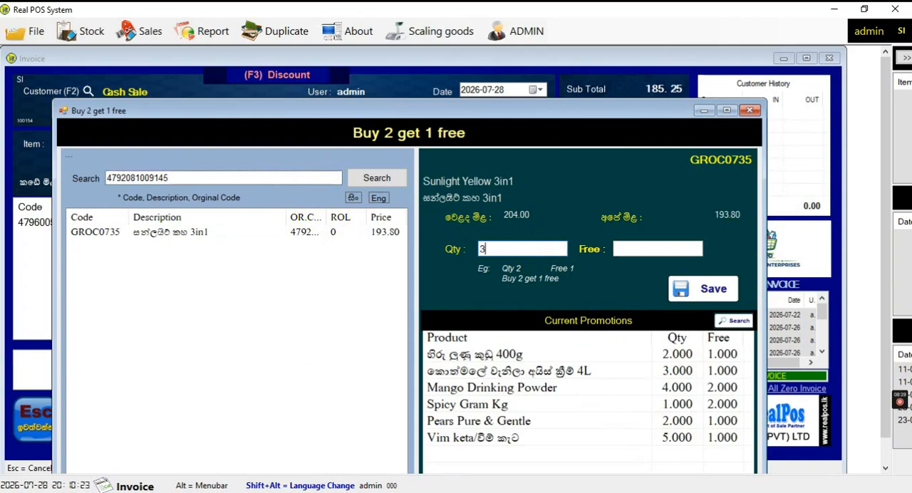
click(629, 246)
text(1)
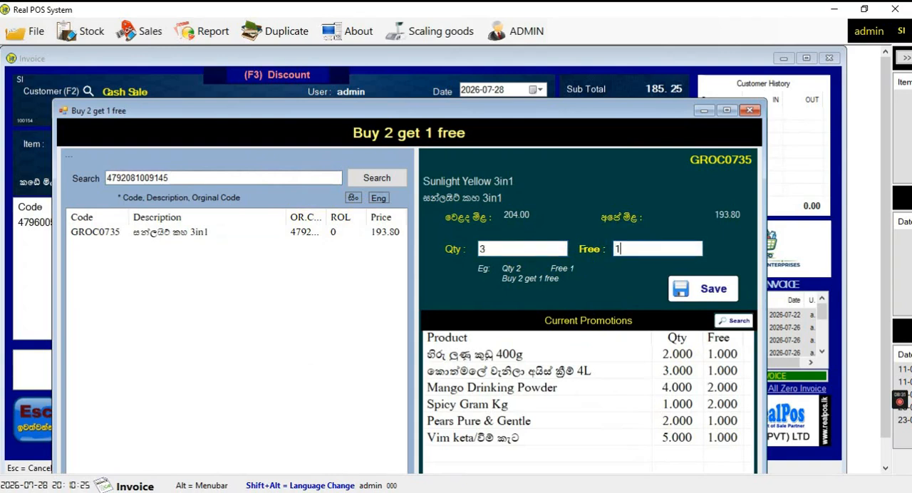
click(678, 287)
click(456, 303)
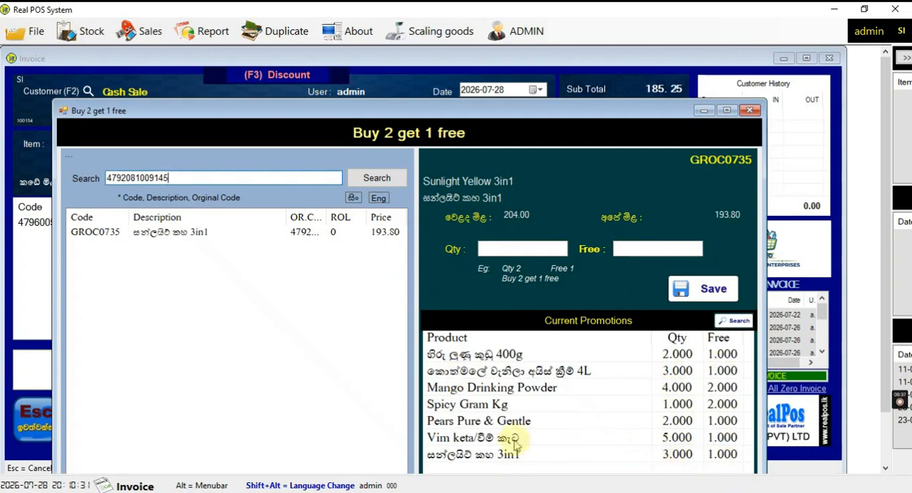
click(750, 110)
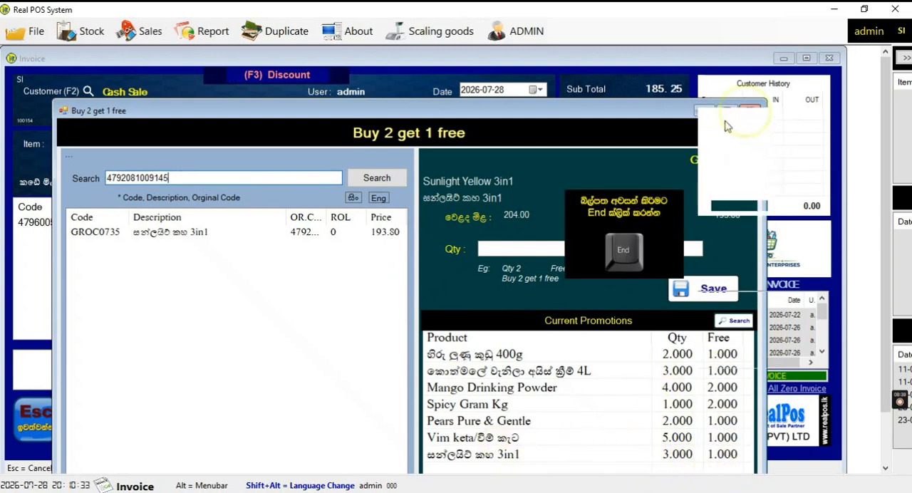
text(4792081009145)
key(Return)
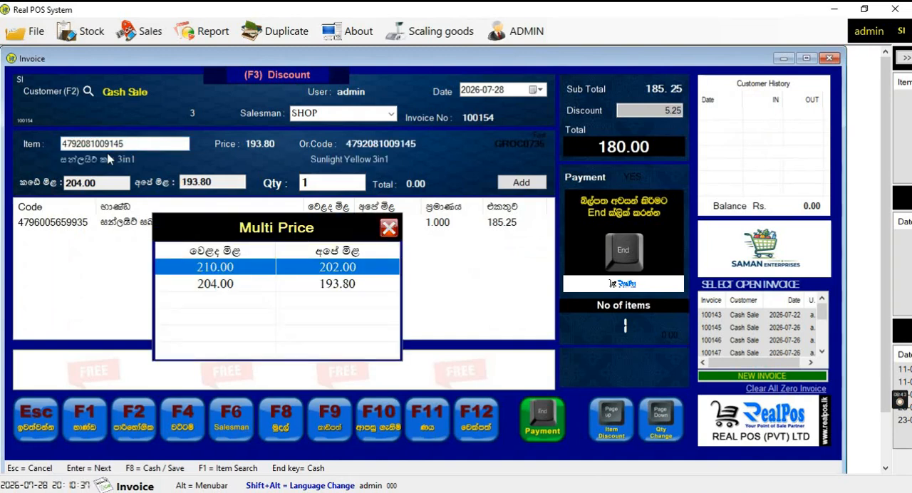
key(Return)
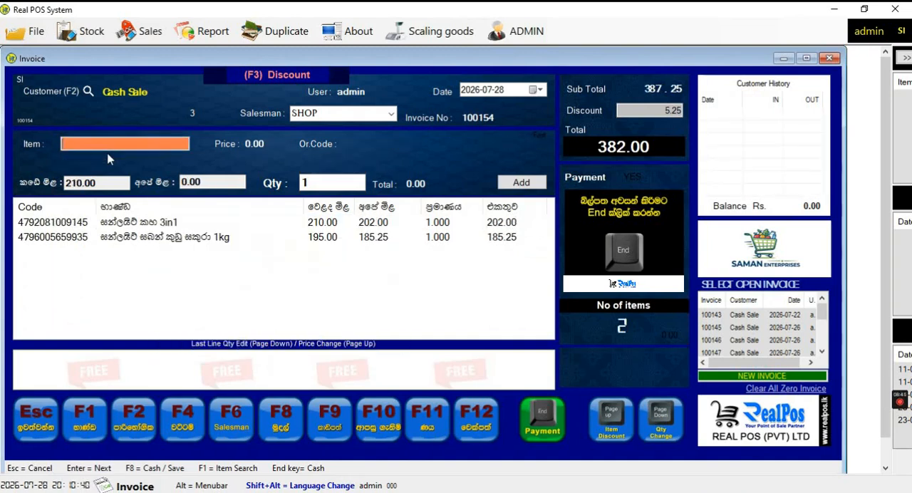
key(Page_Down)
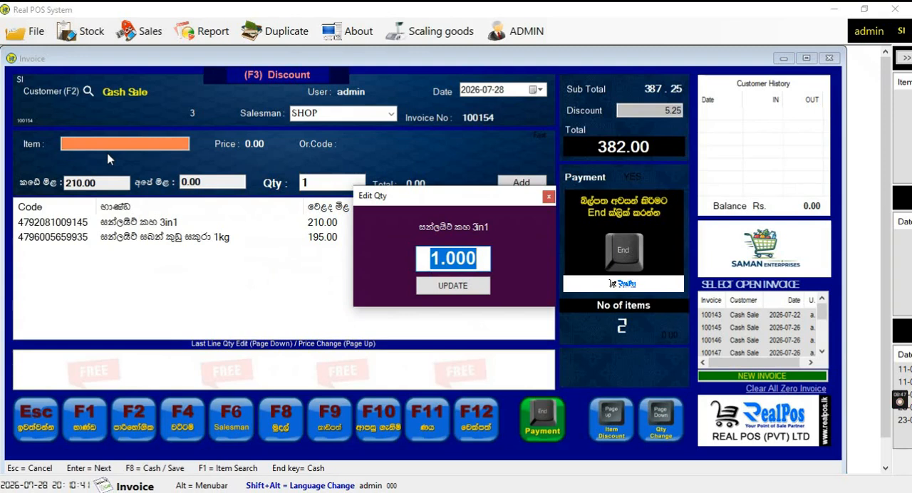
text(3)
key(Return)
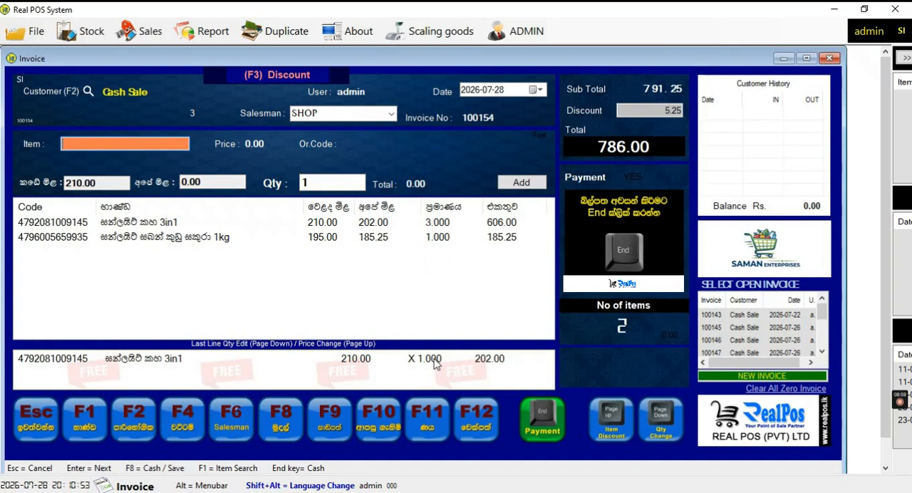
click(77, 33)
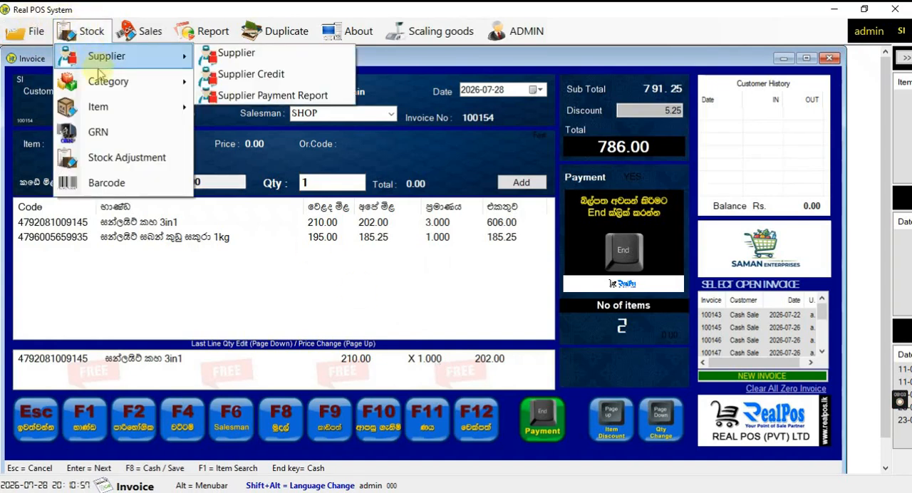
mouse_move(112, 65)
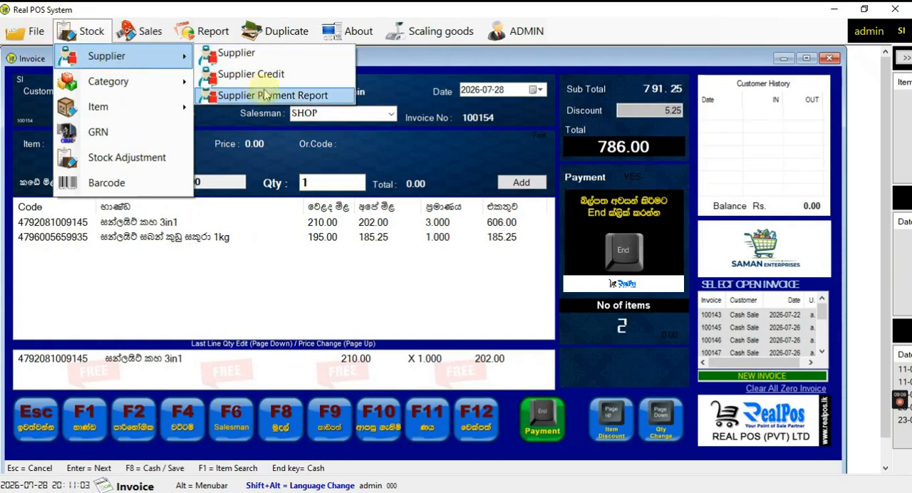
mouse_move(159, 90)
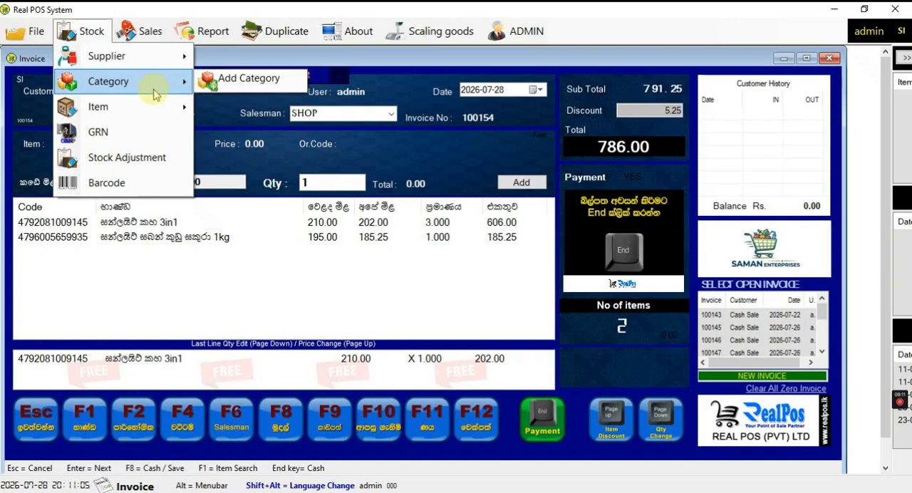
mouse_move(171, 116)
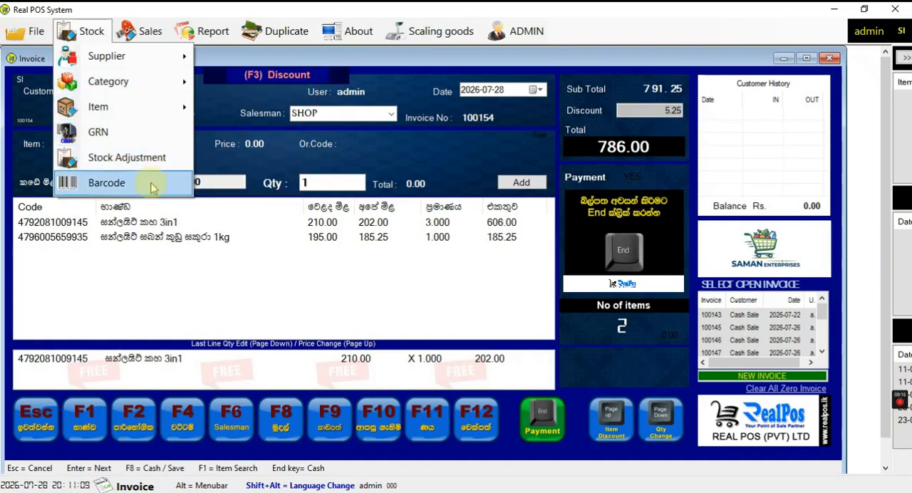
Fill in a Cash IN count of one 5,000, 25 of 1,000, three 500 and 23 of 100, and close the form unsaved
mouse_move(152, 32)
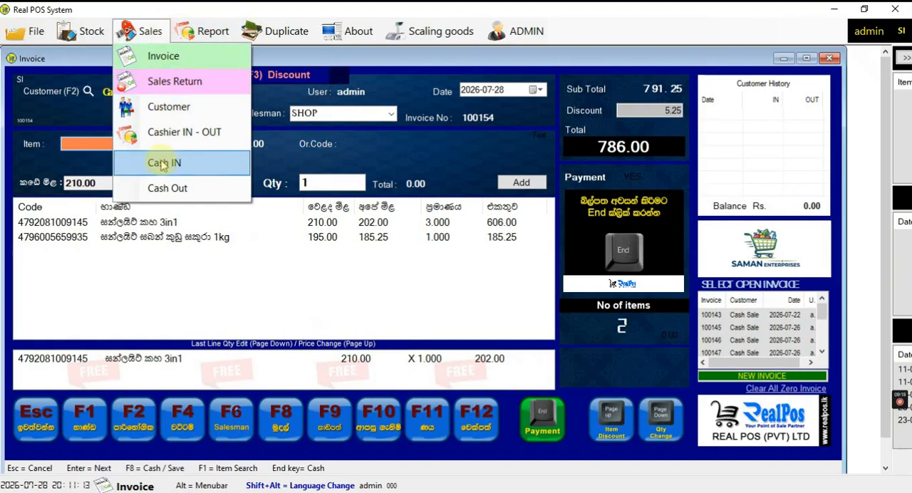
click(185, 169)
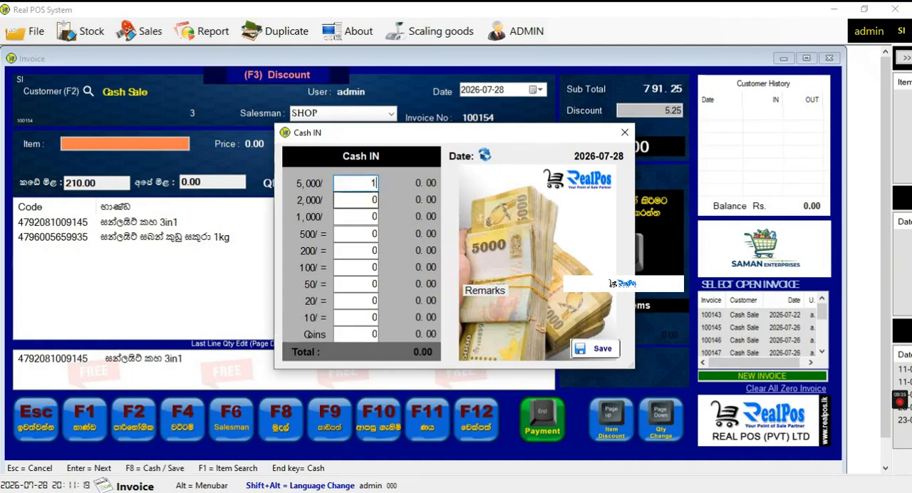
text(1)
key(Return)
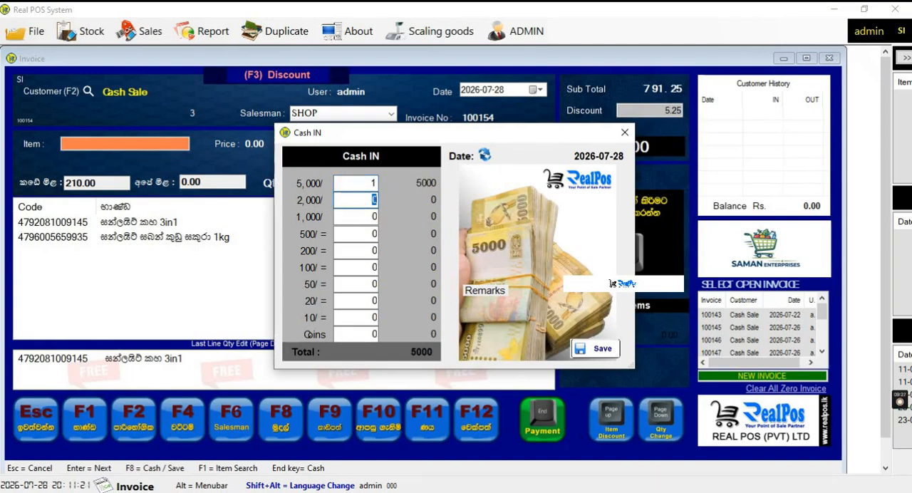
key(Return)
text(25)
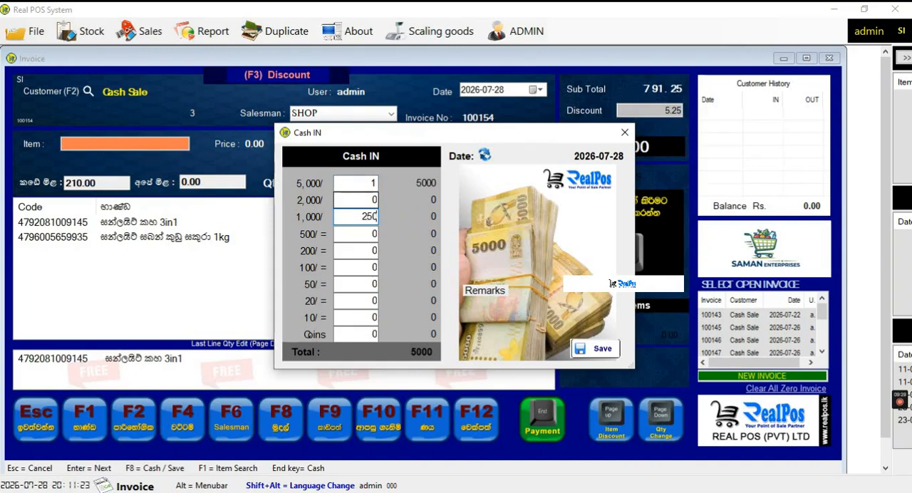
key(Return)
text(3)
key(Return)
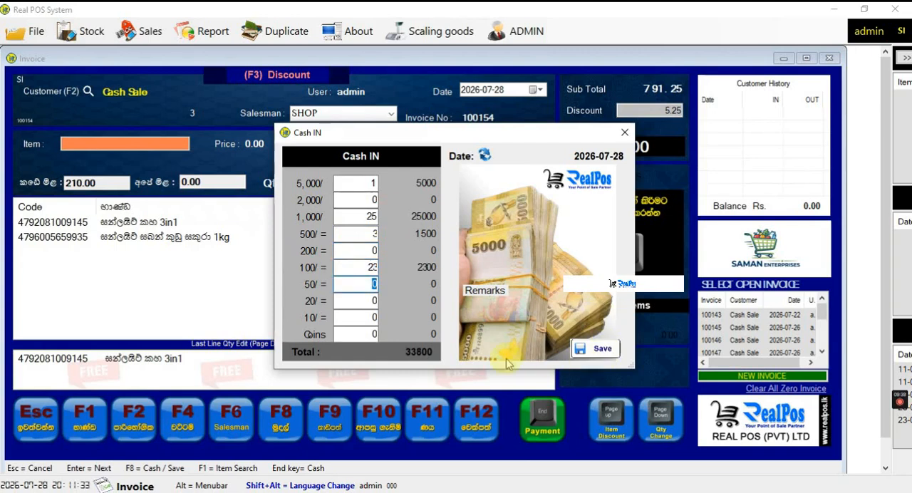
click(625, 132)
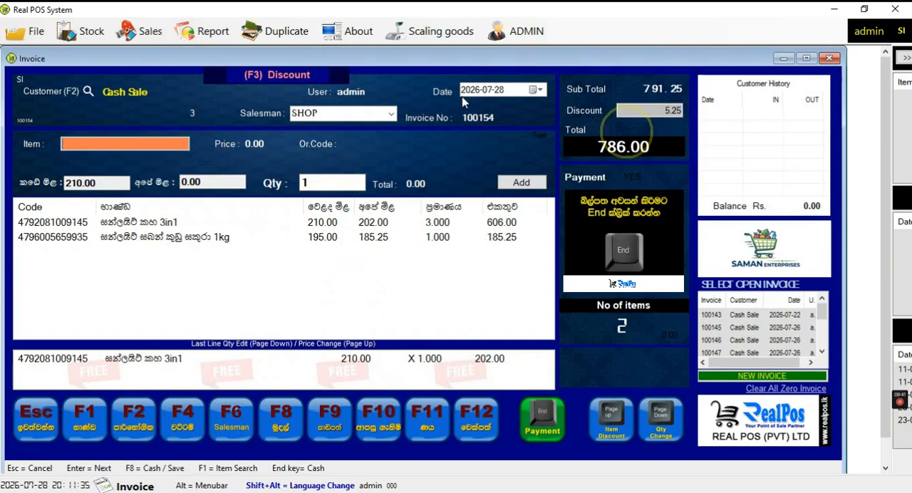
Fill in a Cash Out count of ten 5,000 and 25 of 2,000 notes, and close the form unsaved
click(143, 31)
click(168, 188)
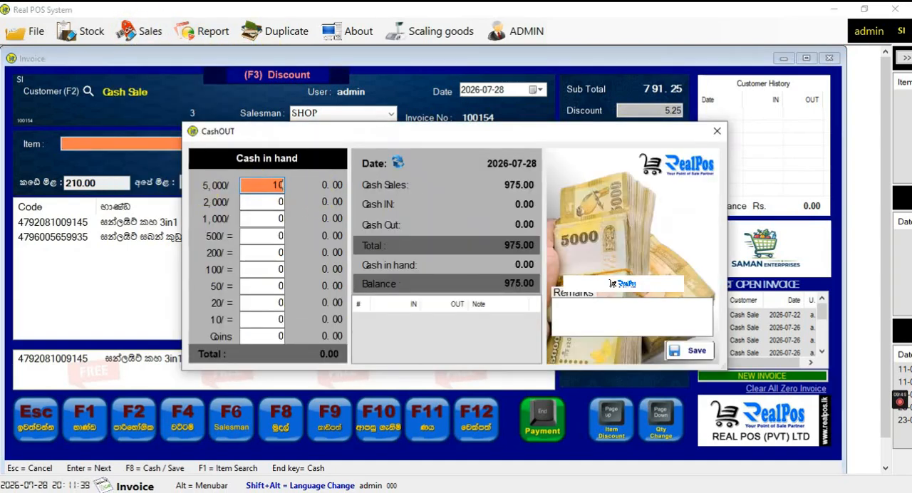
text(10)
key(Return)
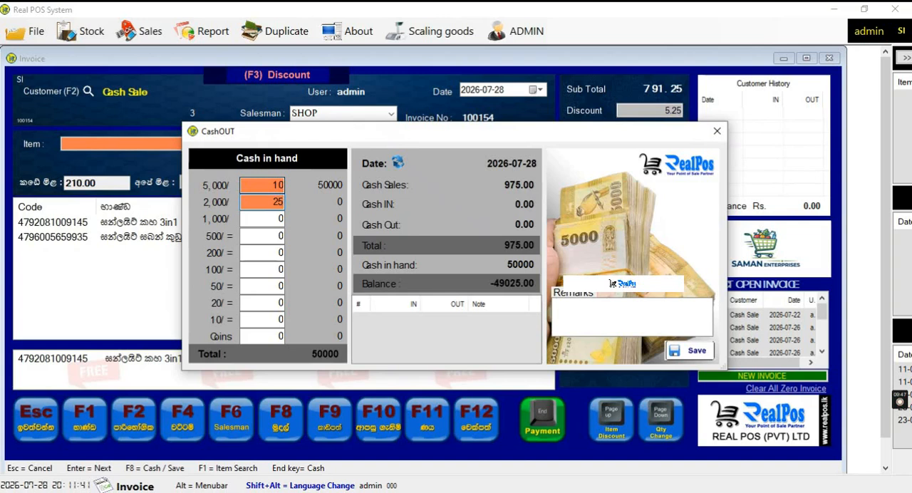
text(25)
key(Return)
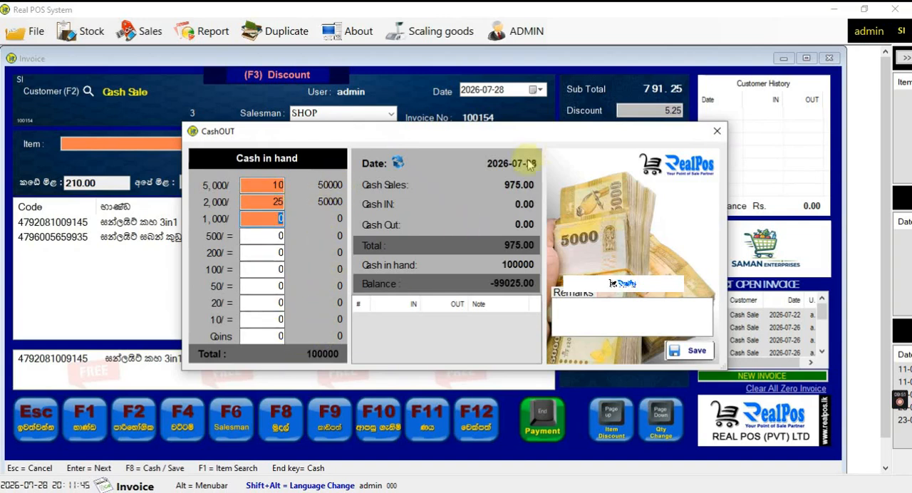
click(716, 132)
Run the daily summary report for 2026-07-28, review the sales per user and close it
click(125, 31)
click(126, 32)
click(211, 32)
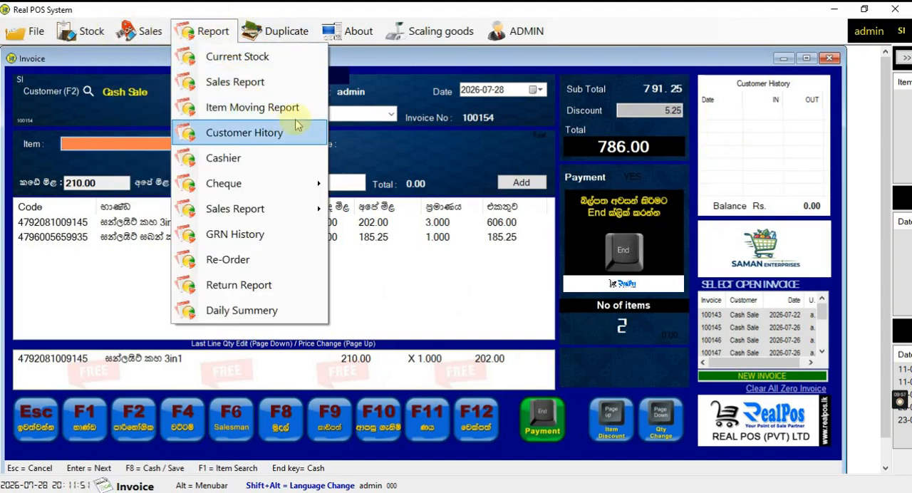
click(282, 314)
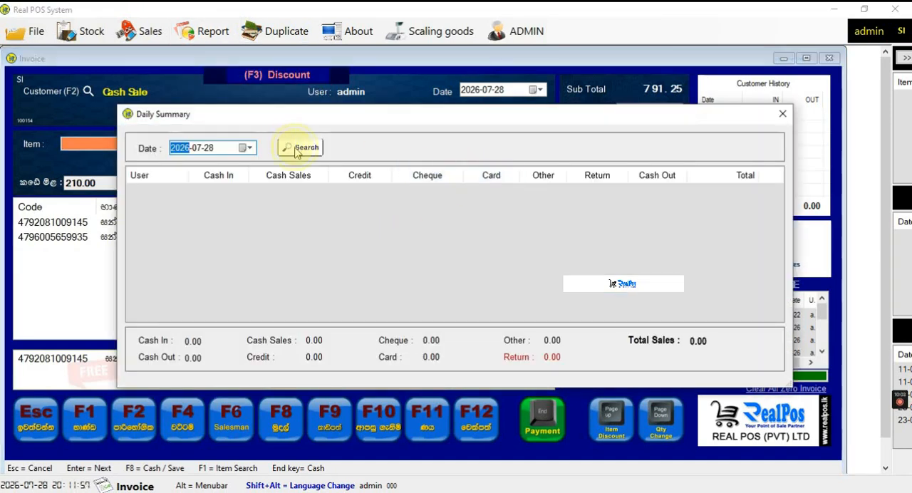
click(298, 149)
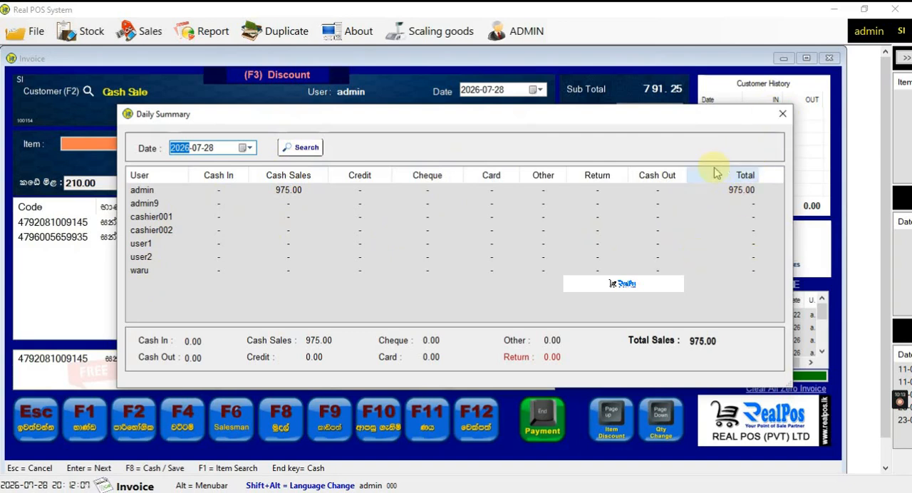
click(783, 113)
click(213, 31)
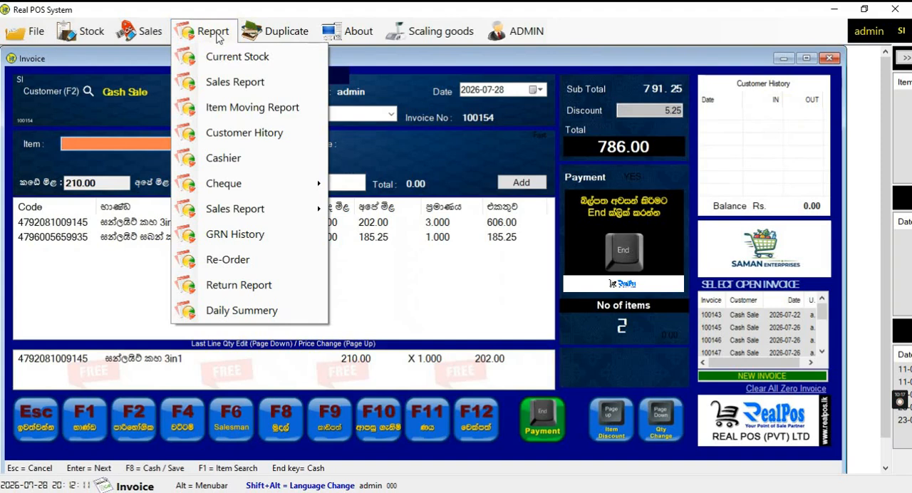
mouse_move(255, 183)
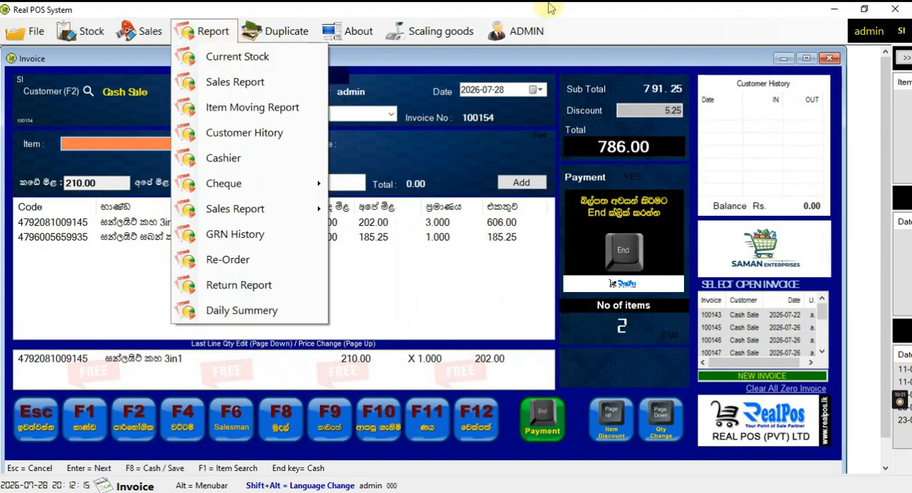
click(611, 8)
Expand the side pane to view the re-order, today's cheque and last GRN lists, and collapse it again
click(904, 60)
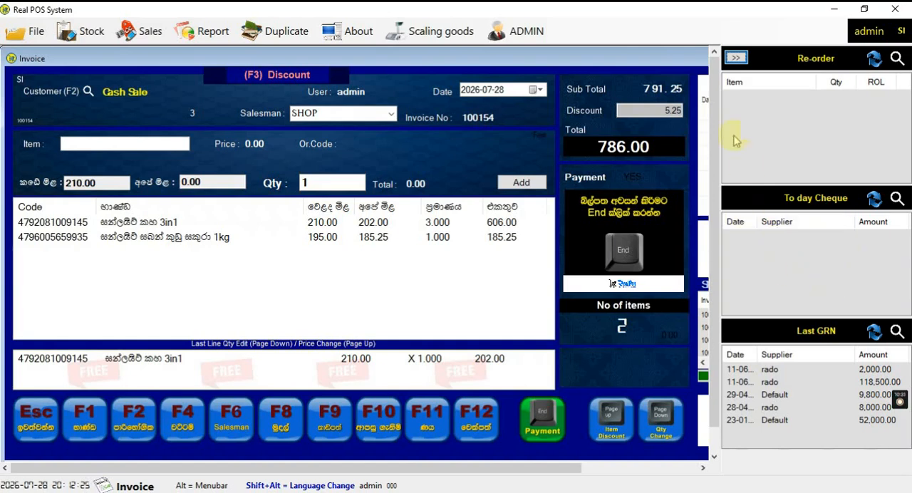
click(736, 58)
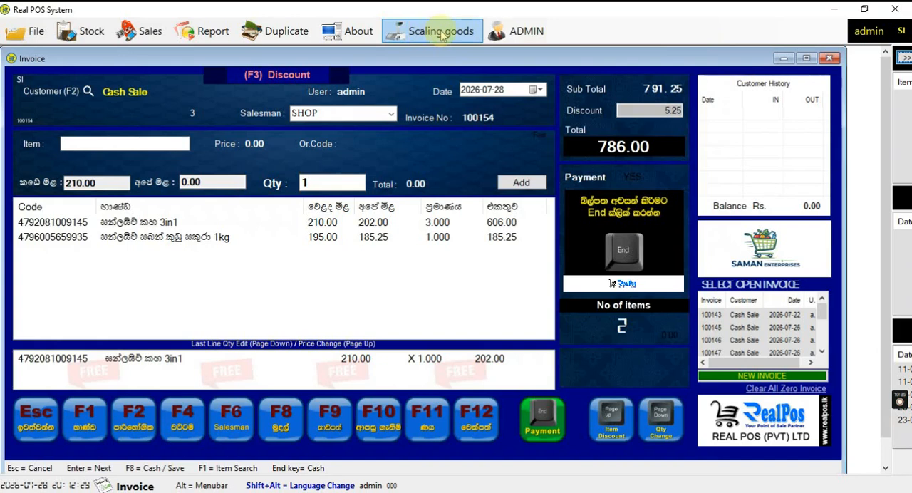
click(442, 36)
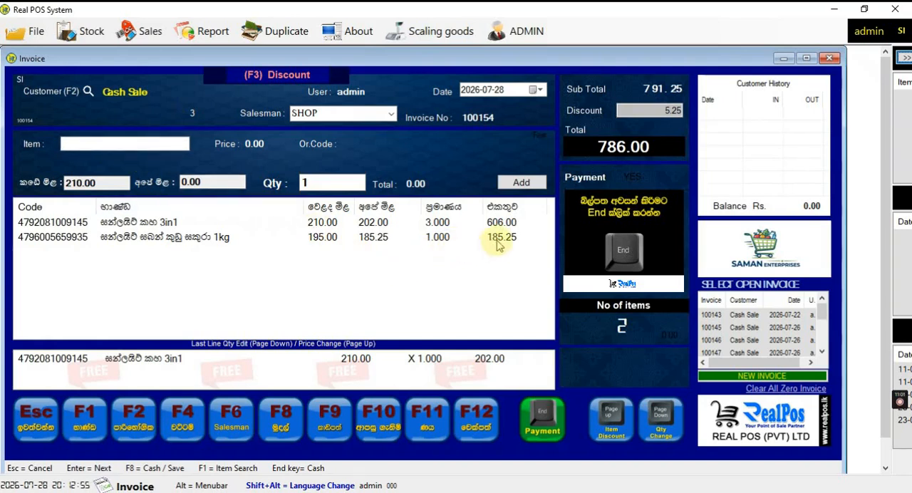
click(517, 33)
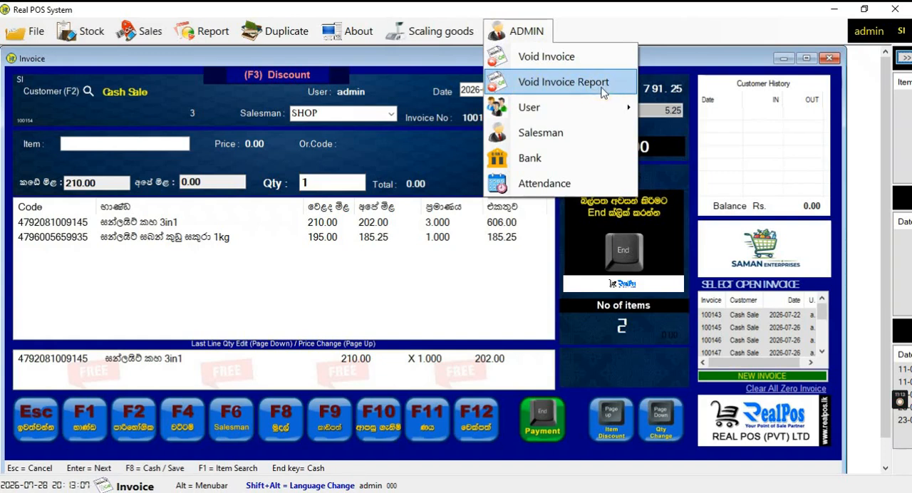
click(535, 110)
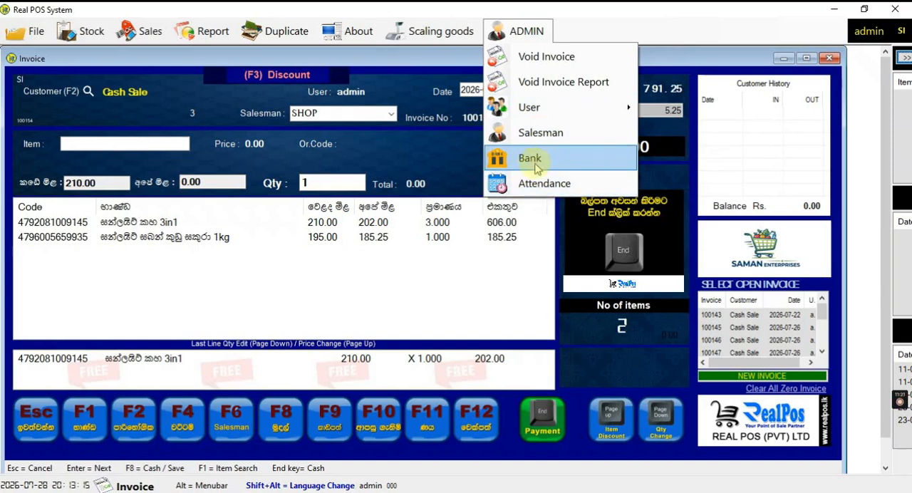
click(507, 32)
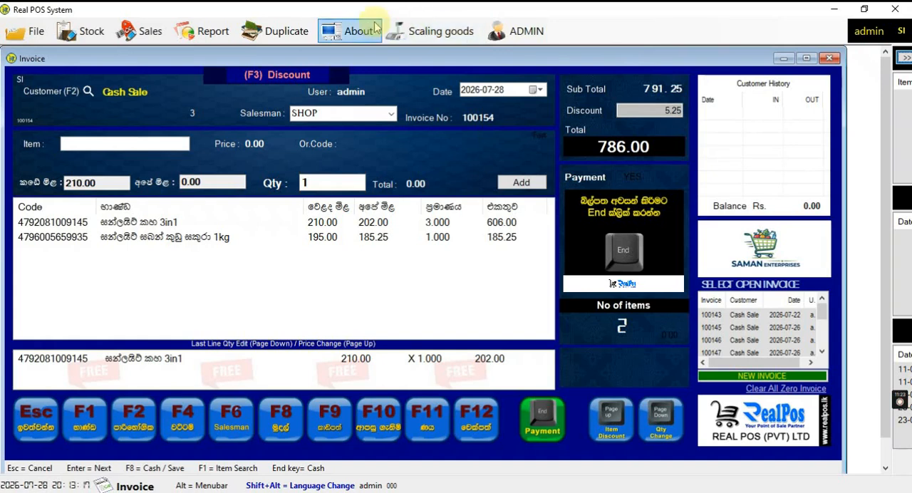
mouse_move(89, 38)
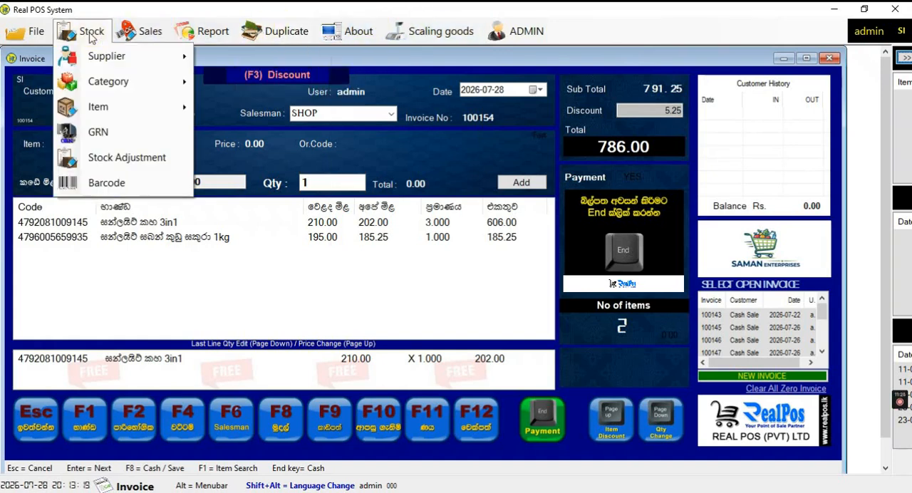
mouse_move(33, 37)
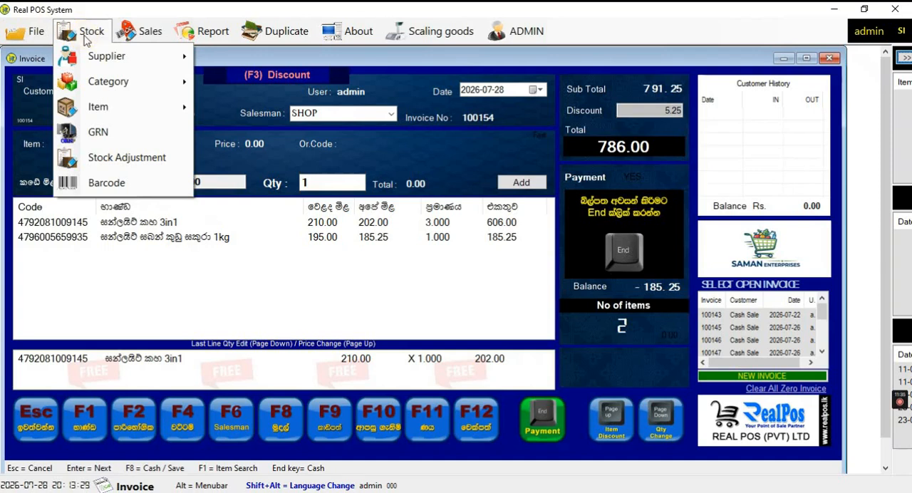
Open the form for adding a new stock item and examine its English Description and Sinhala name fields
mouse_move(163, 112)
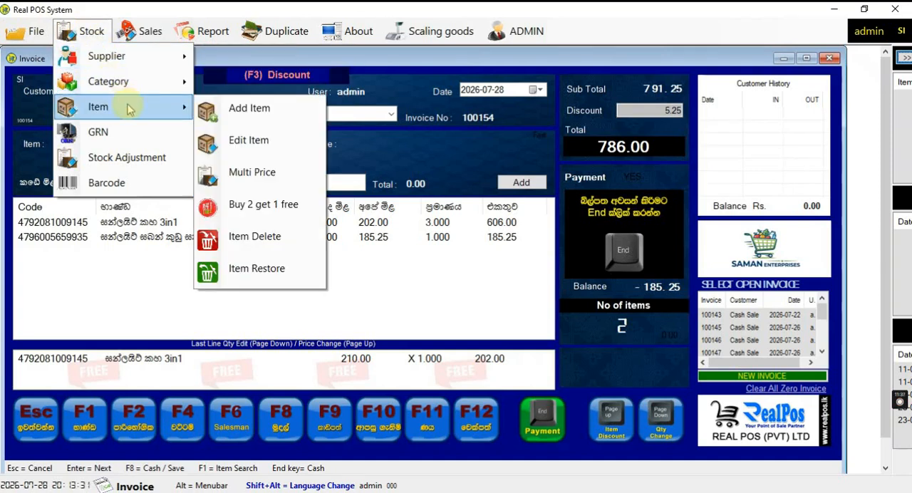
click(284, 120)
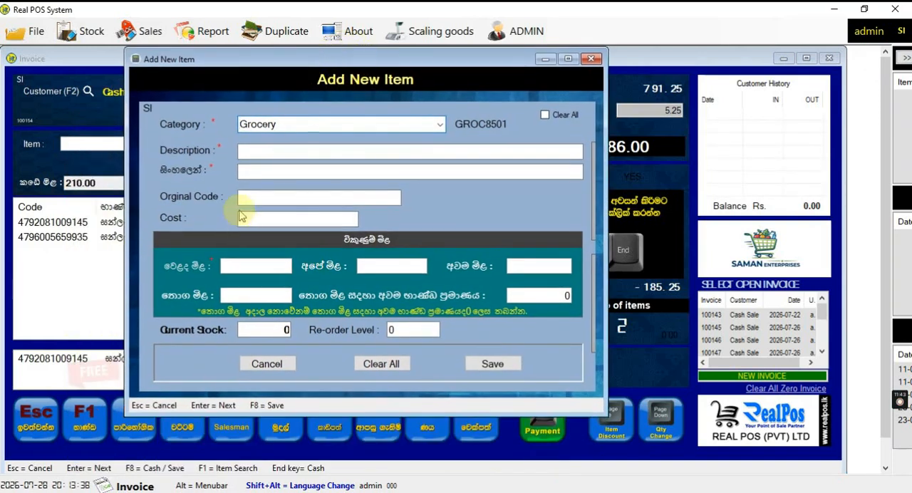
click(251, 152)
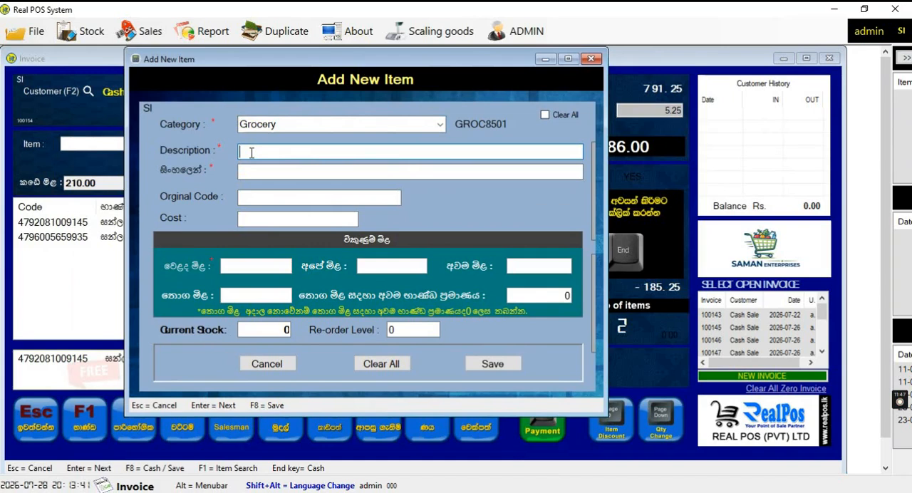
click(250, 170)
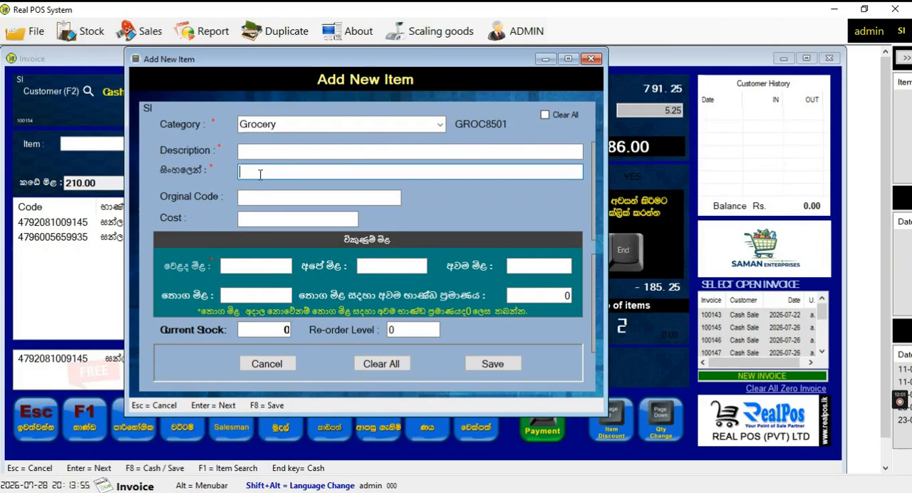
click(264, 149)
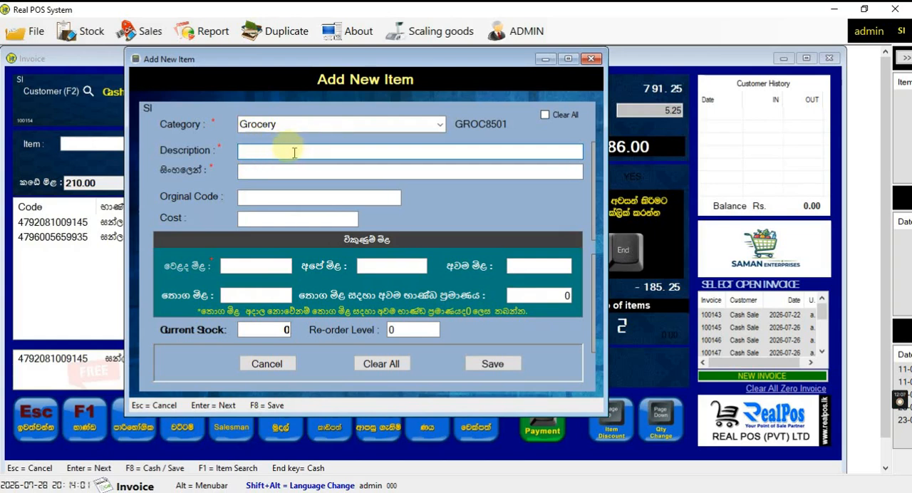
click(256, 170)
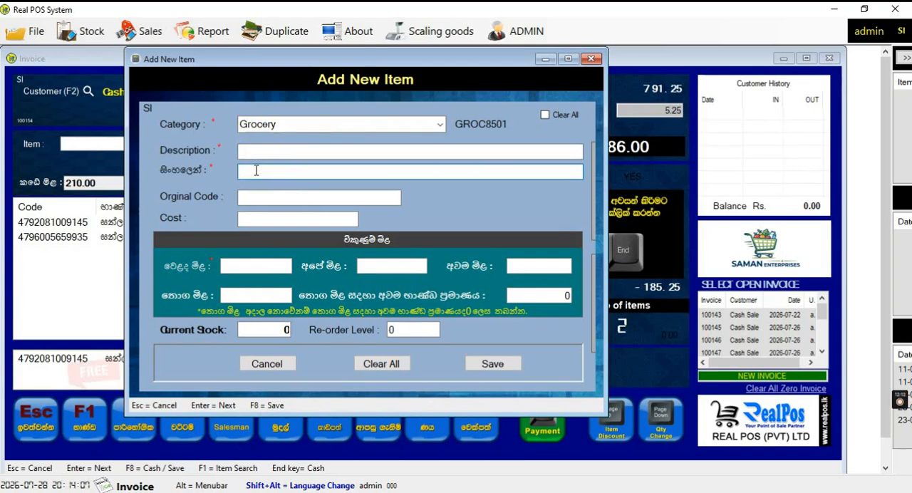
click(265, 150)
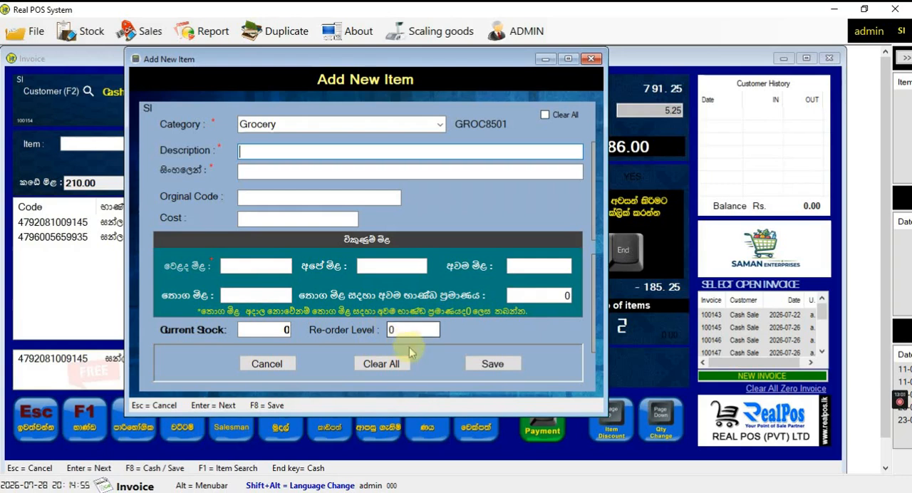
Briefly show the side pane with the re-order, cheque and GRN lists, and close the new item form unsaved
click(904, 57)
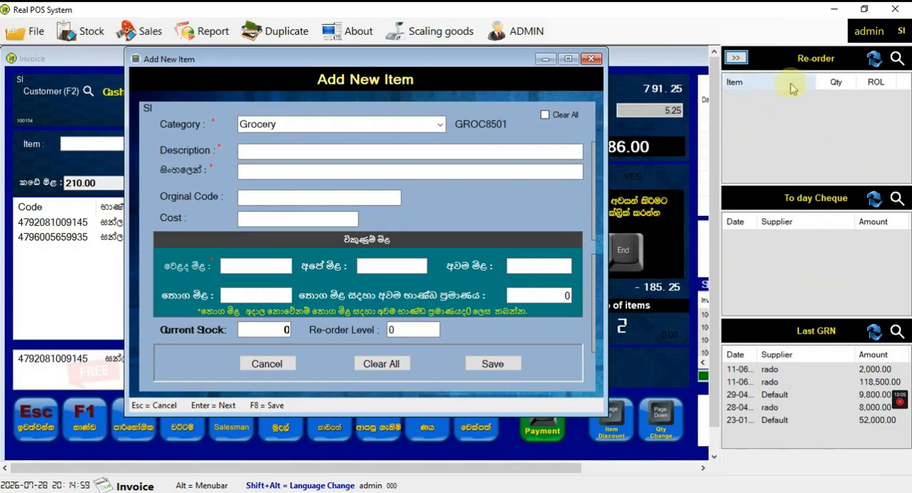
click(736, 57)
click(598, 59)
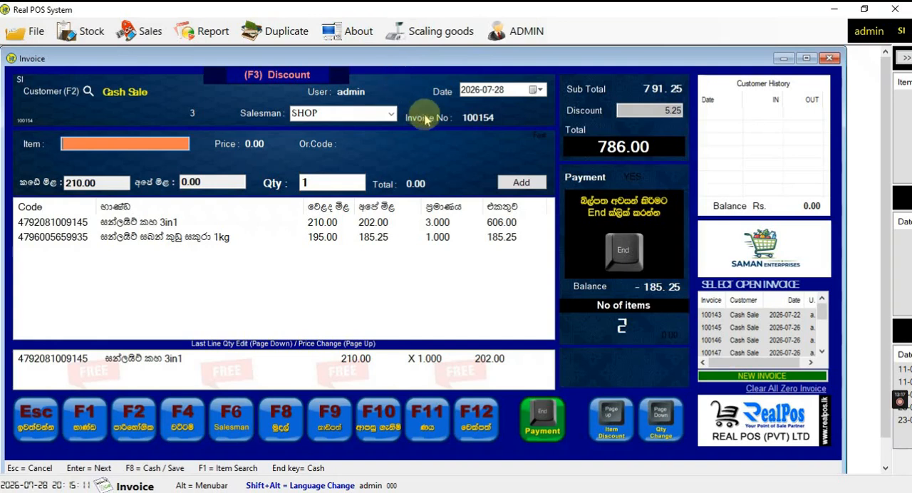
click(503, 185)
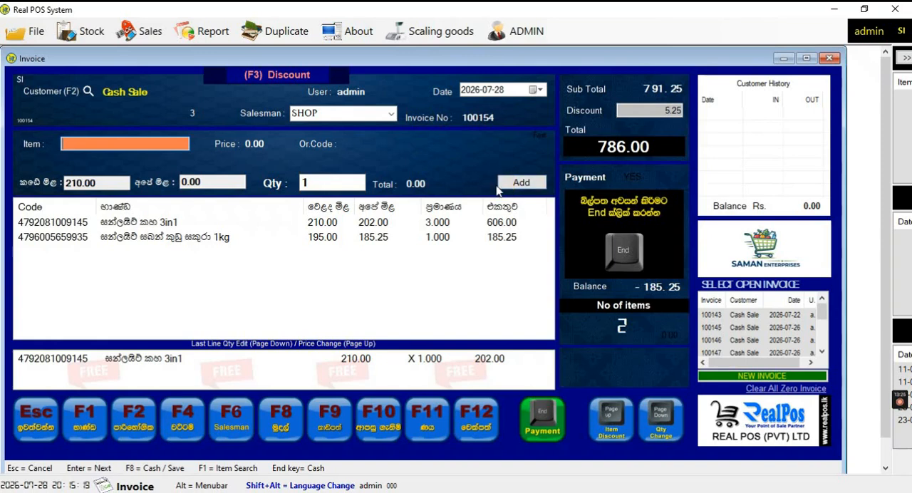
click(518, 358)
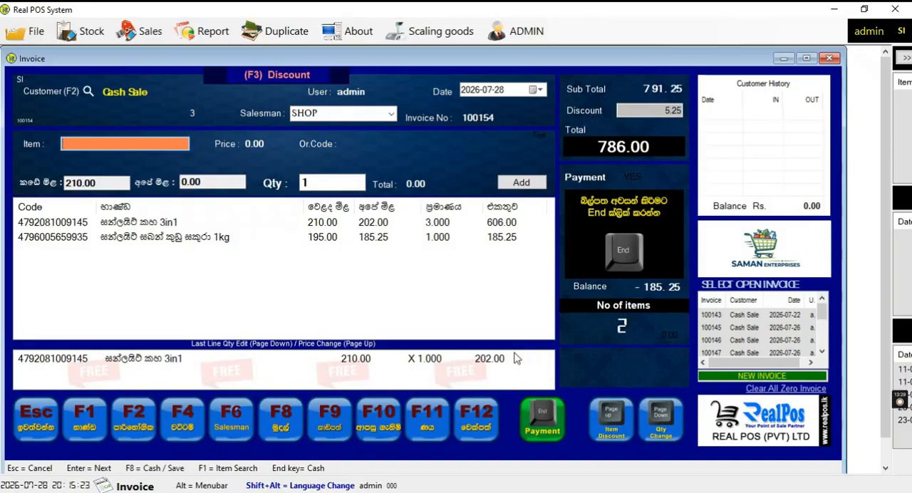